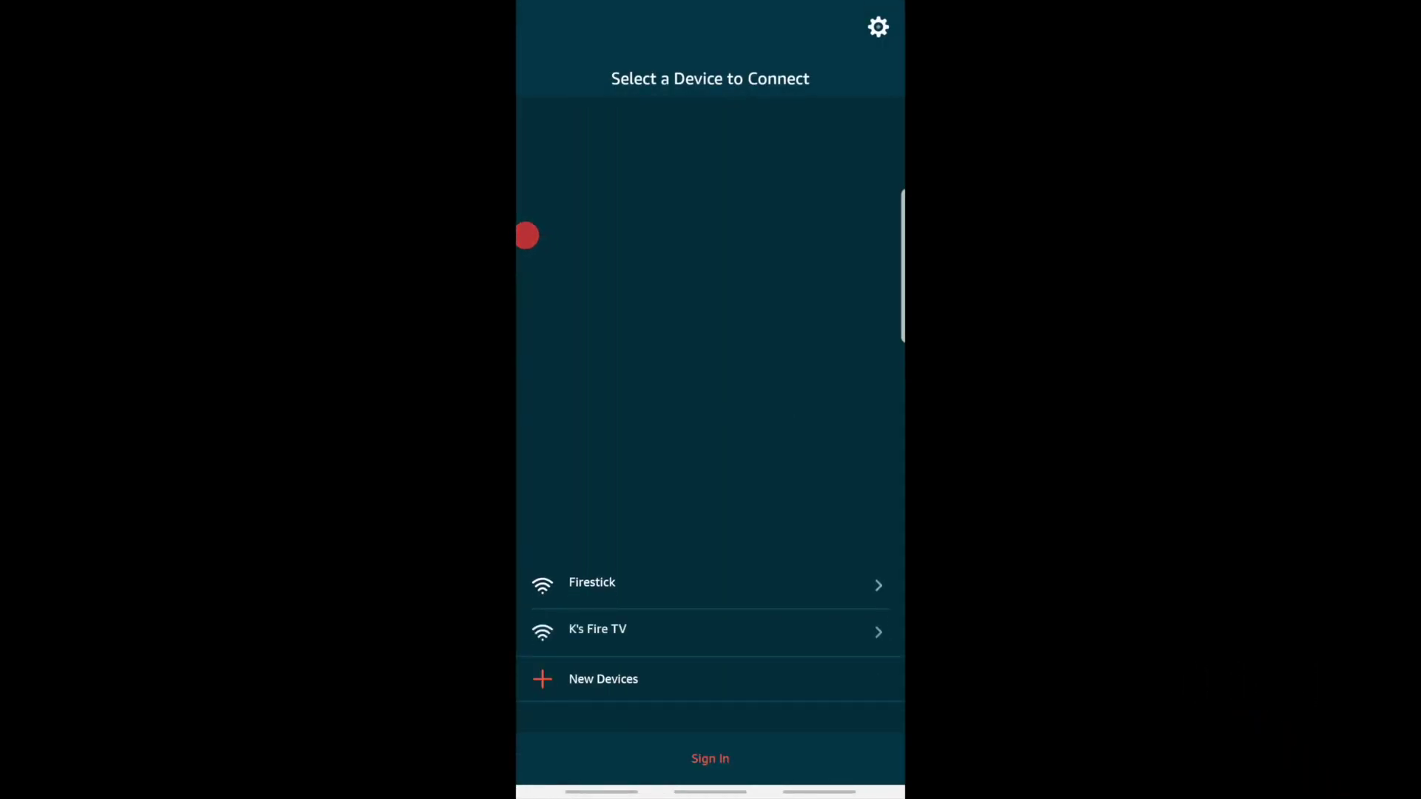
Connect the phone's Fire TV remote app to the second listed Fire TV and browse its Your Apps & Games list
{"action": "left_click", "coordinate": [598, 630]}
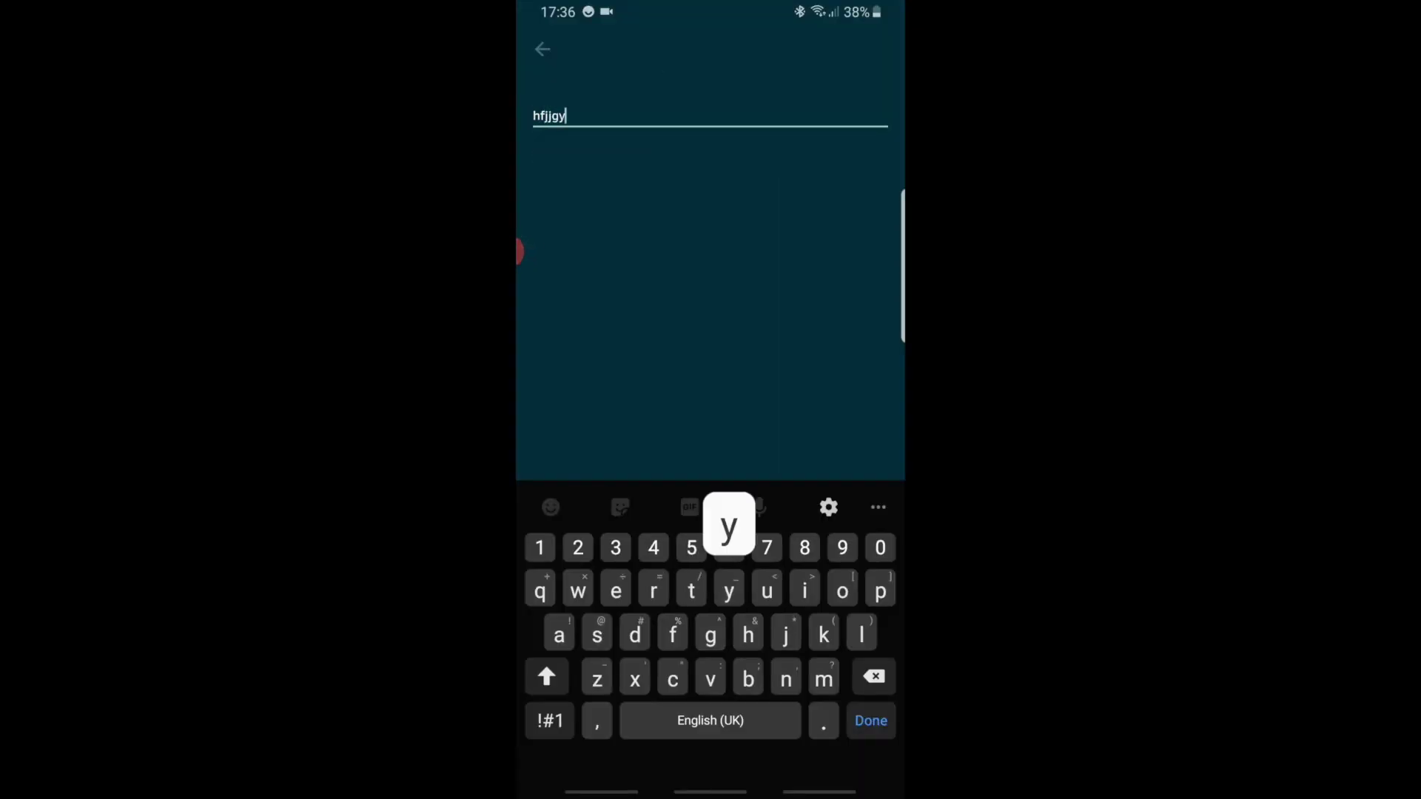
{"action": "key", "text": "Return"}
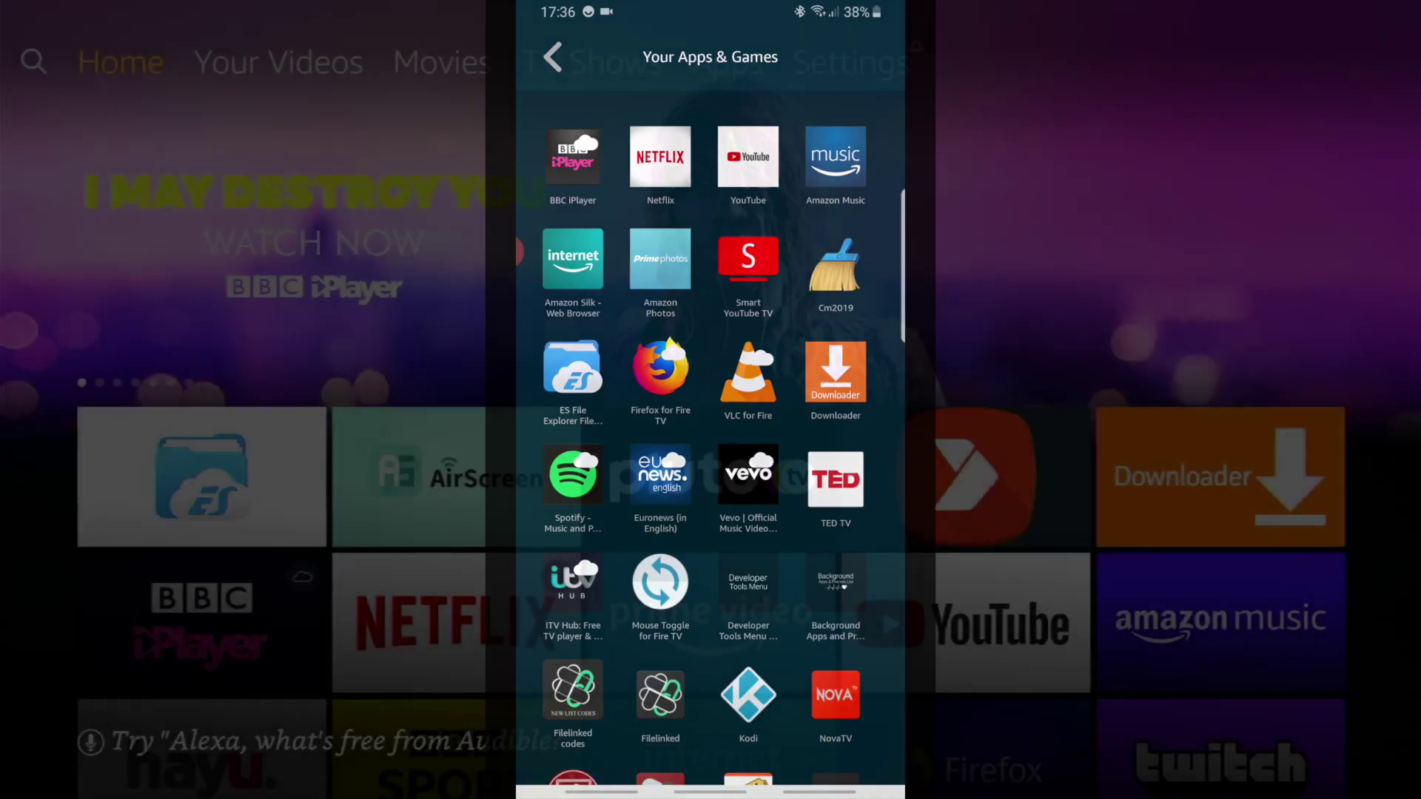
{"action": "scroll", "coordinate": [711, 444], "scroll_direction": "down", "scroll_amount": 4}
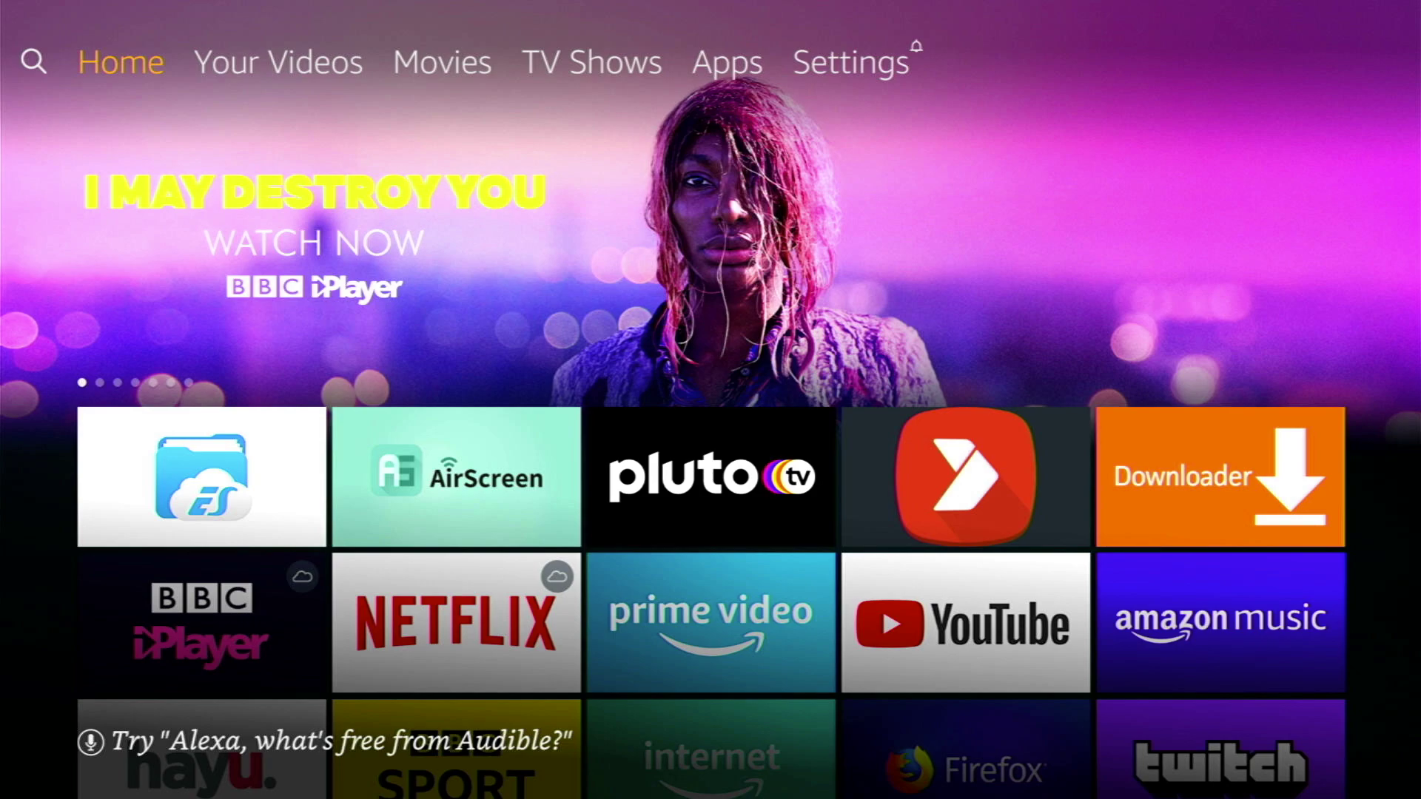
Make the Fire TV Stick discoverable for display mirroring, and open Chrome on the phone
{"action": "key", "text": "Home"}
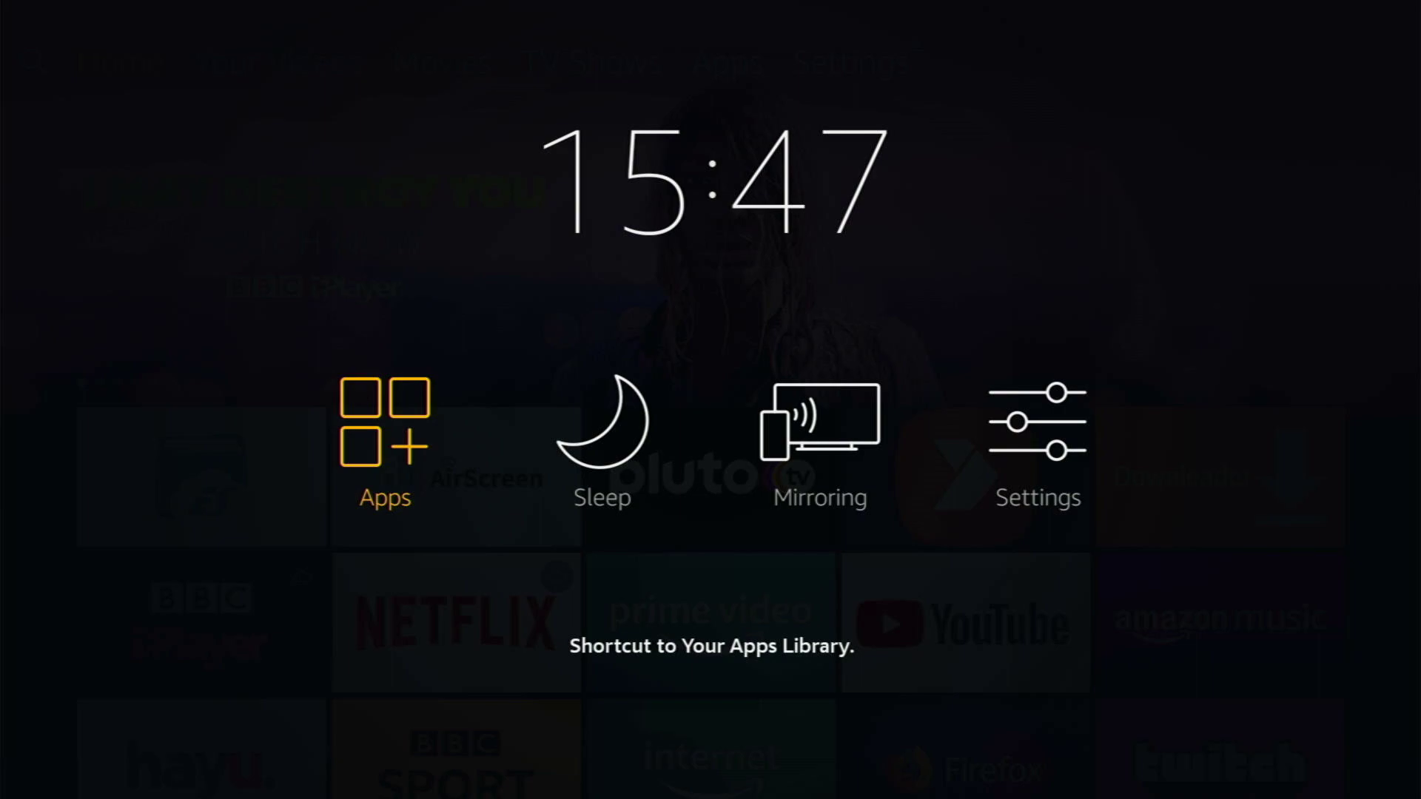
{"action": "key", "text": "Right"}
{"action": "key", "text": "Right"}
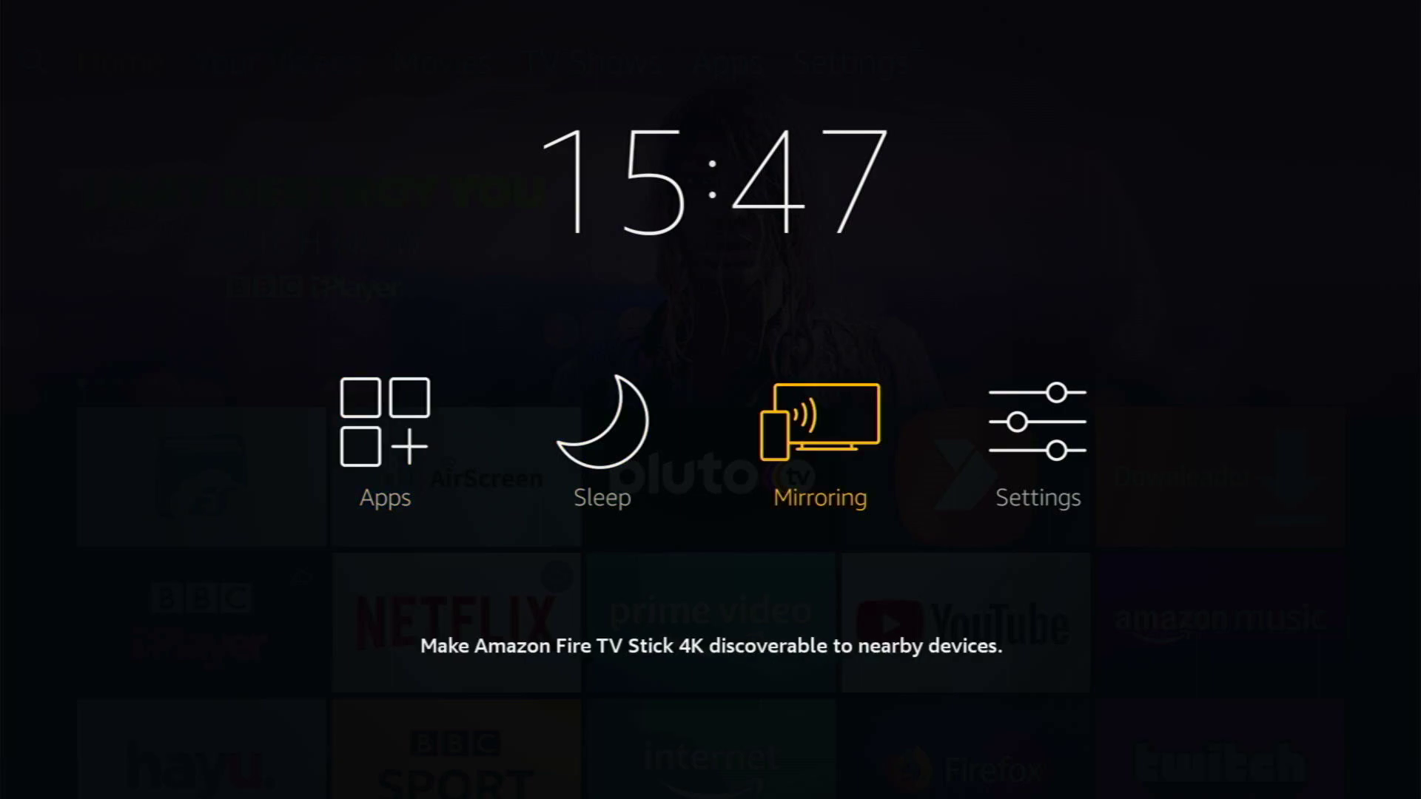
{"action": "key", "text": "Return"}
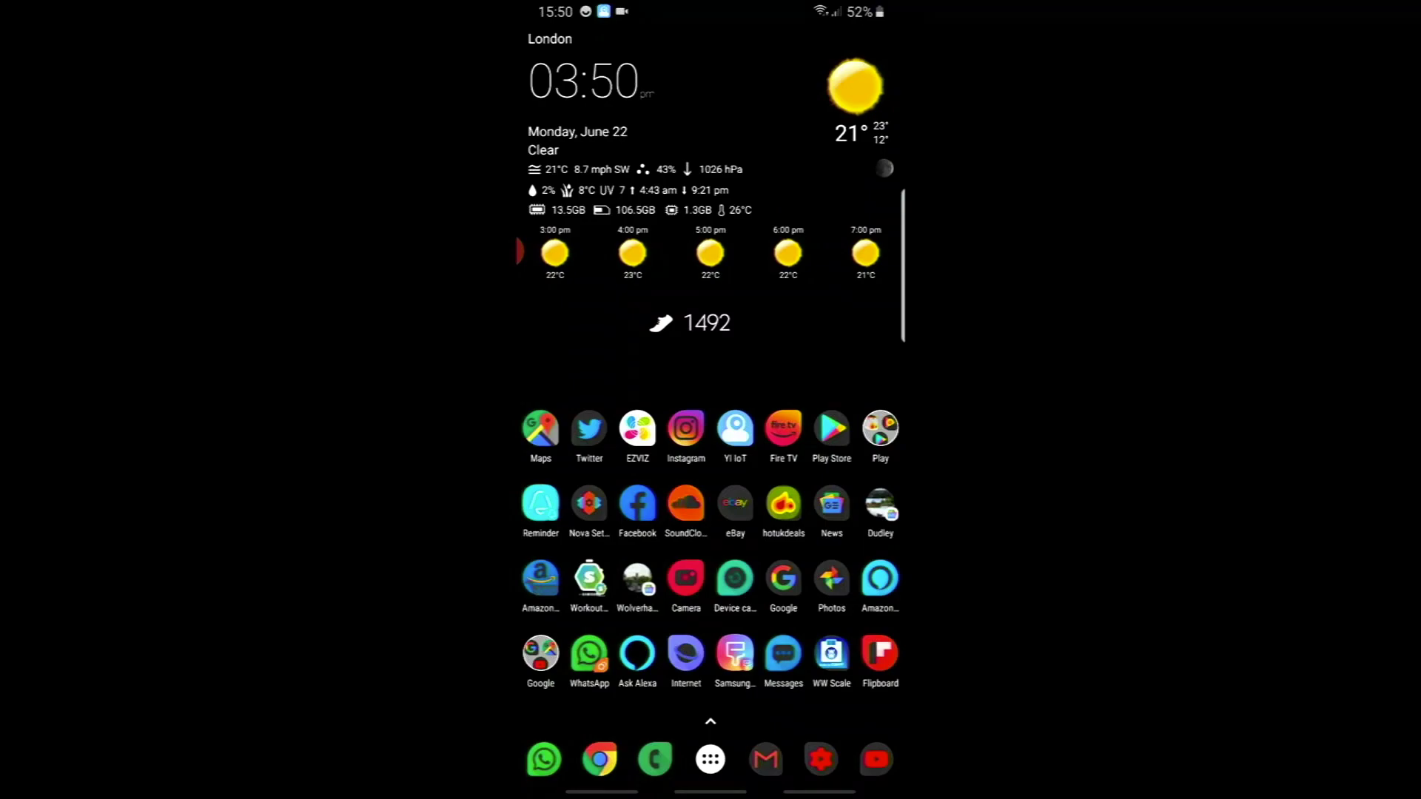
{"action": "left_click", "coordinate": [600, 760]}
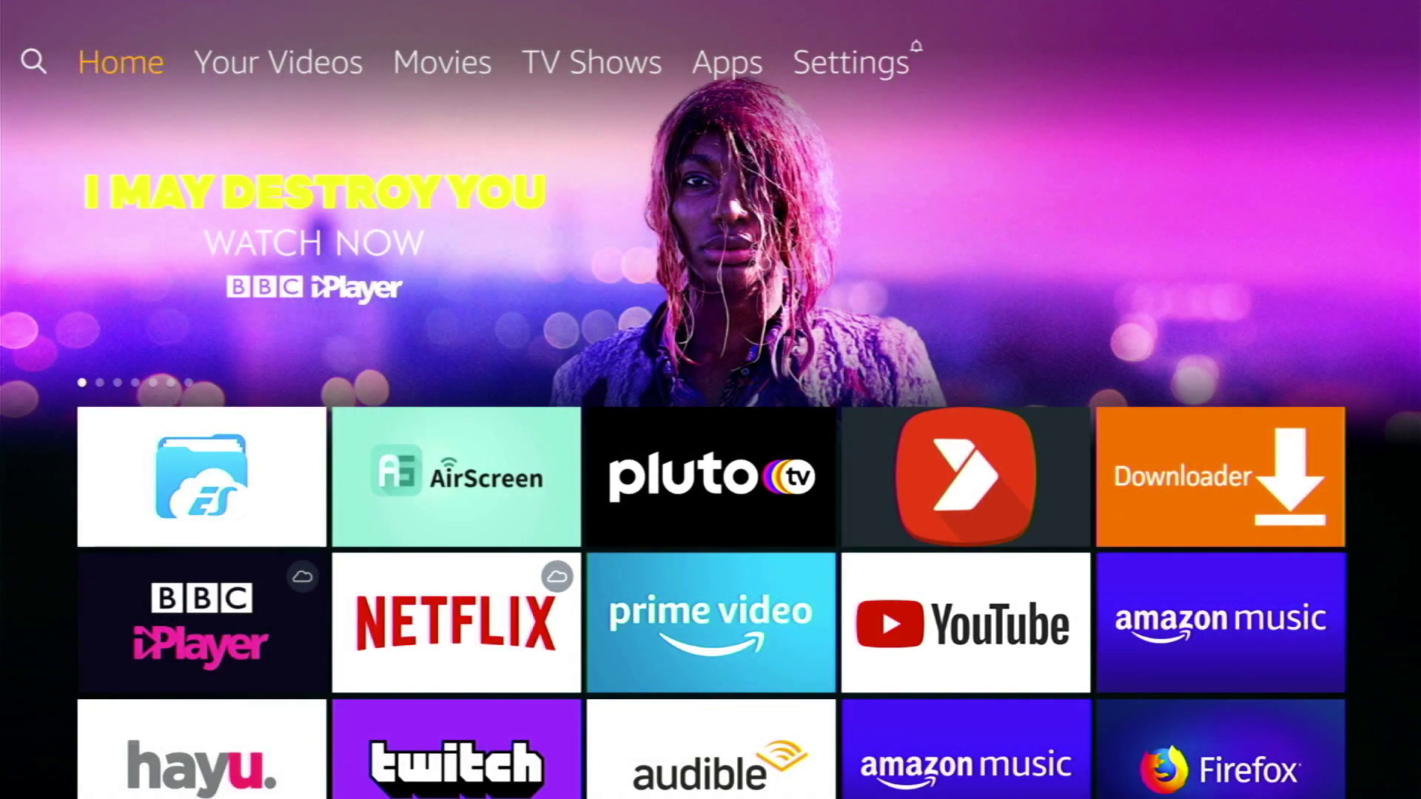
Open the Display & Sound settings from the Fire TV home screen
{"action": "key", "text": "Right"}
{"action": "key", "text": "Right"}
{"action": "key", "text": "Right"}
{"action": "key", "text": "Right"}
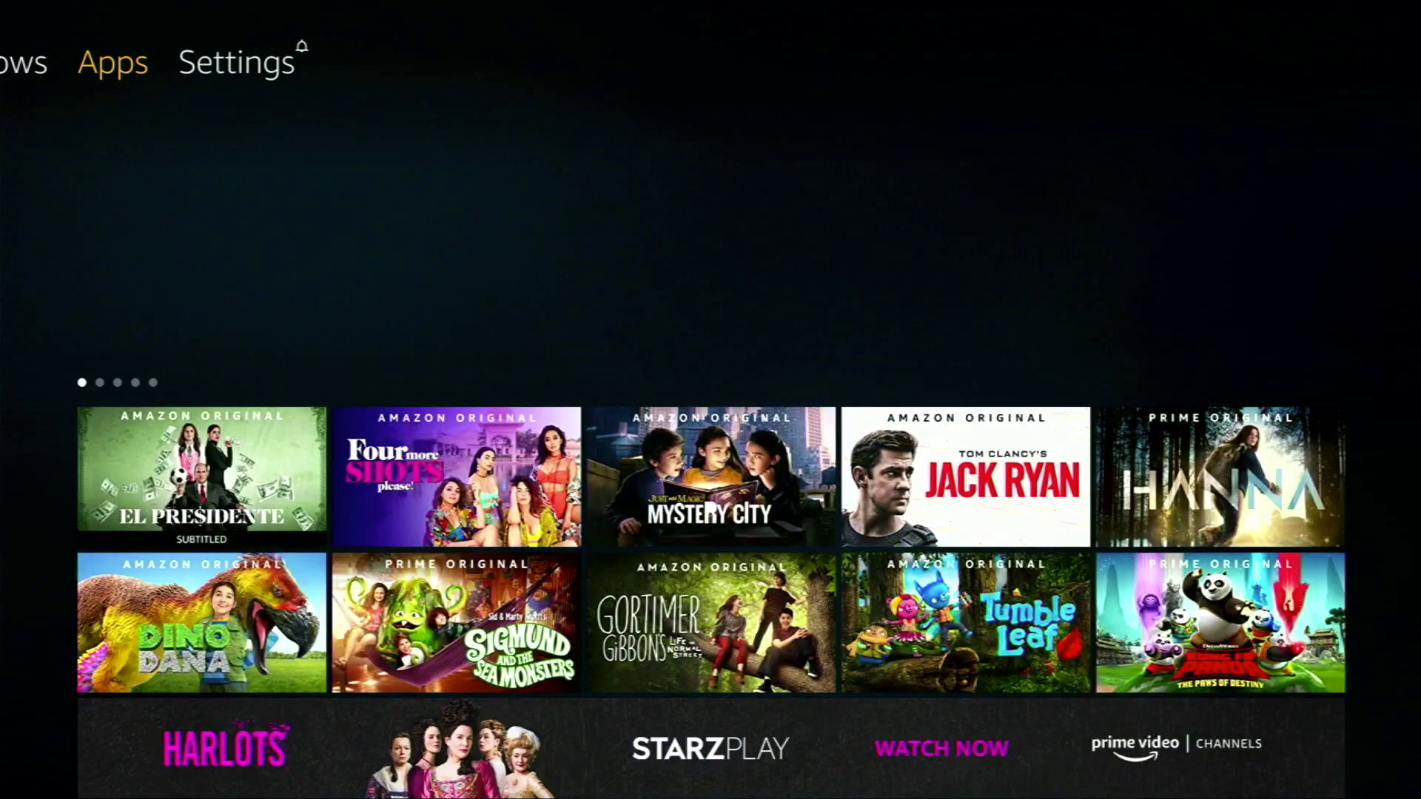
{"action": "key", "text": "Right"}
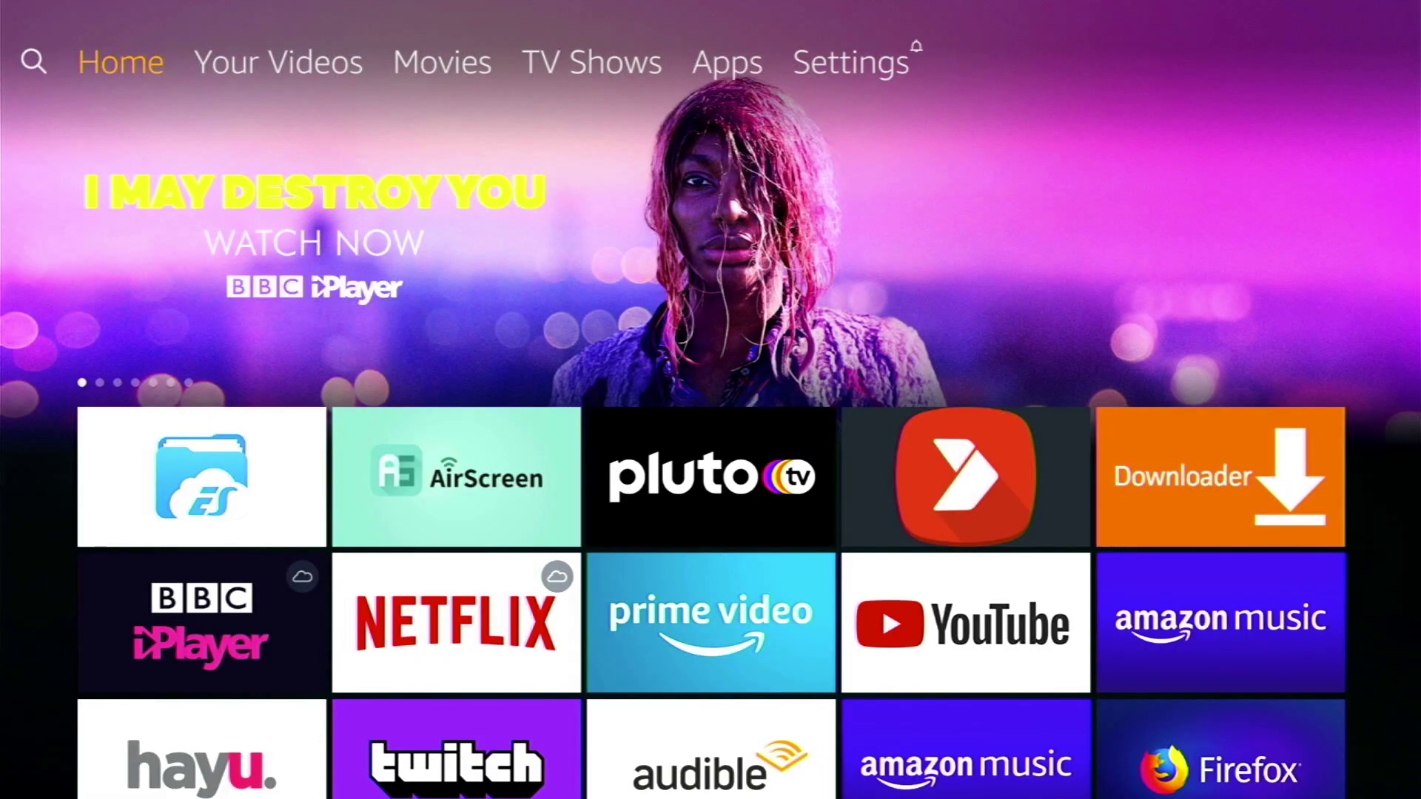
{"action": "key", "text": "Down"}
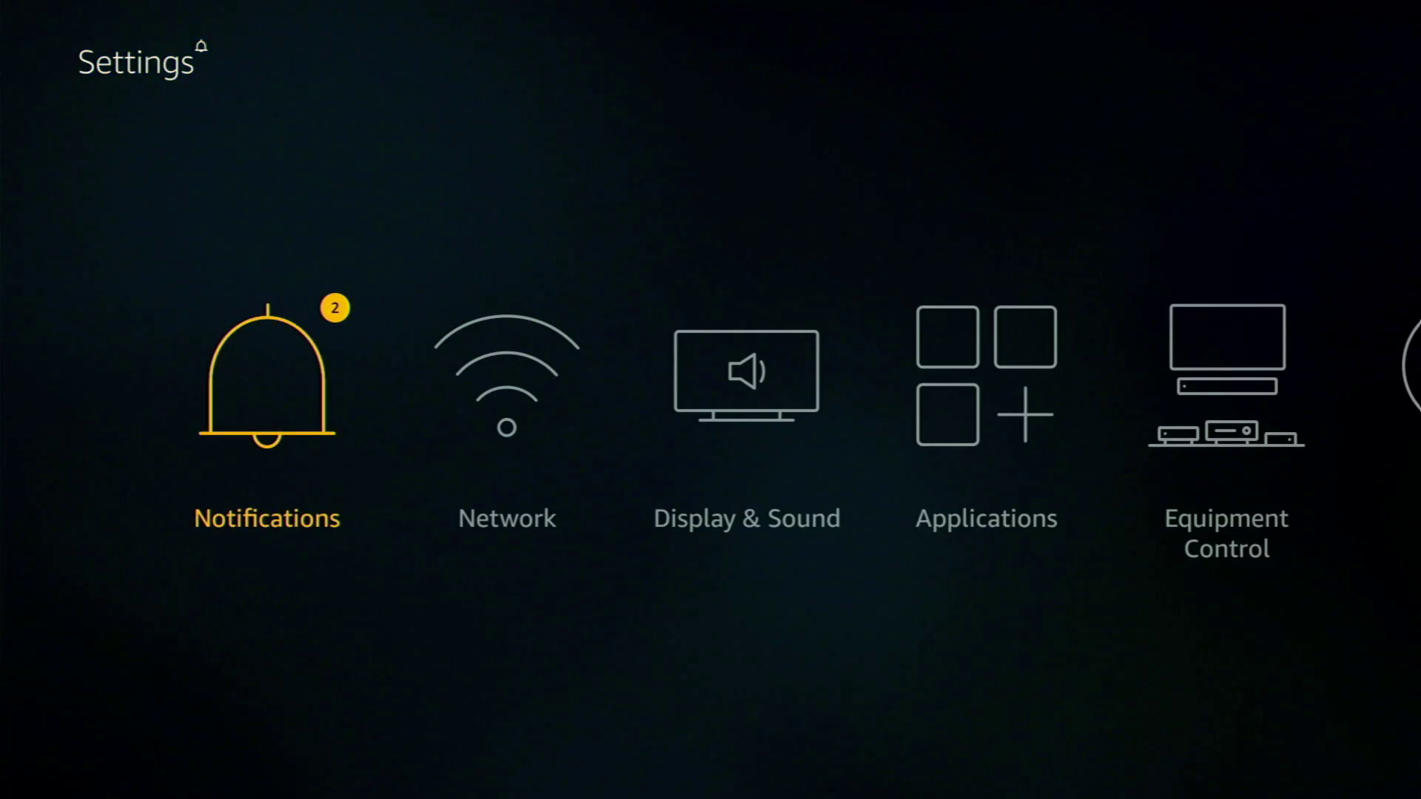
{"action": "key", "text": "Right"}
{"action": "key", "text": "Right"}
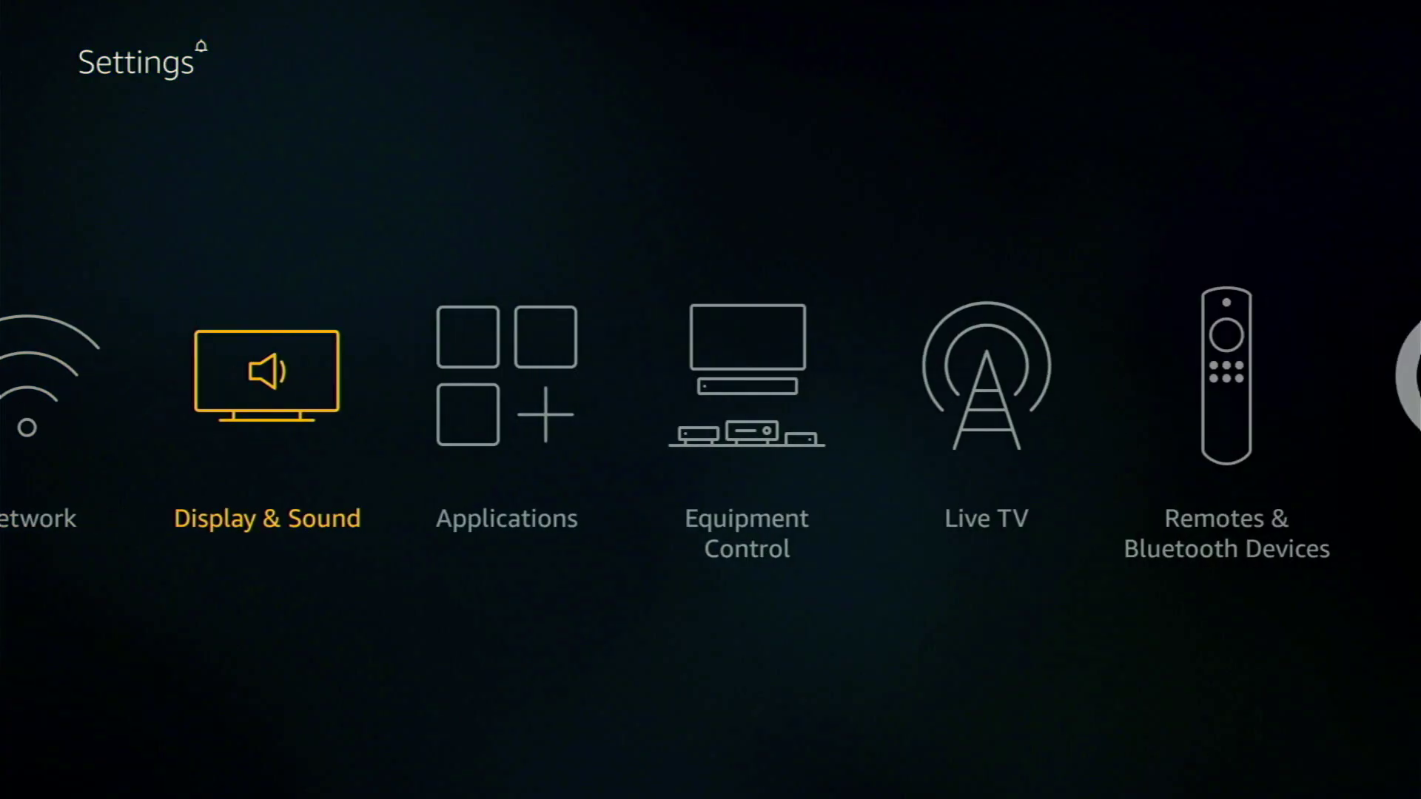
{"action": "key", "text": "Return"}
Toggle HDMI CEC Device Control in the Display & Sound settings
{"action": "key", "text": "Down"}
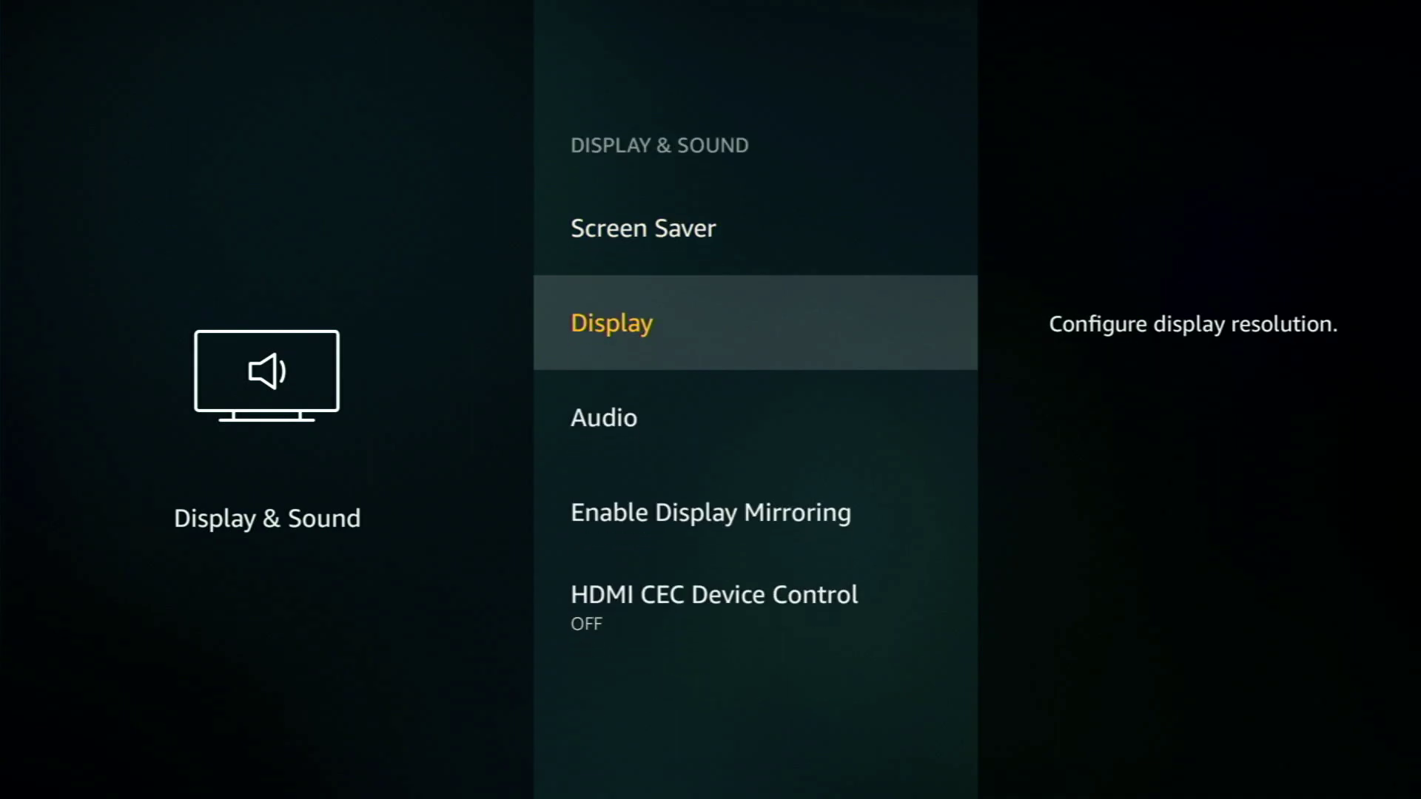
{"action": "key", "text": "Down"}
{"action": "key", "text": "Down"}
{"action": "key", "text": "Down"}
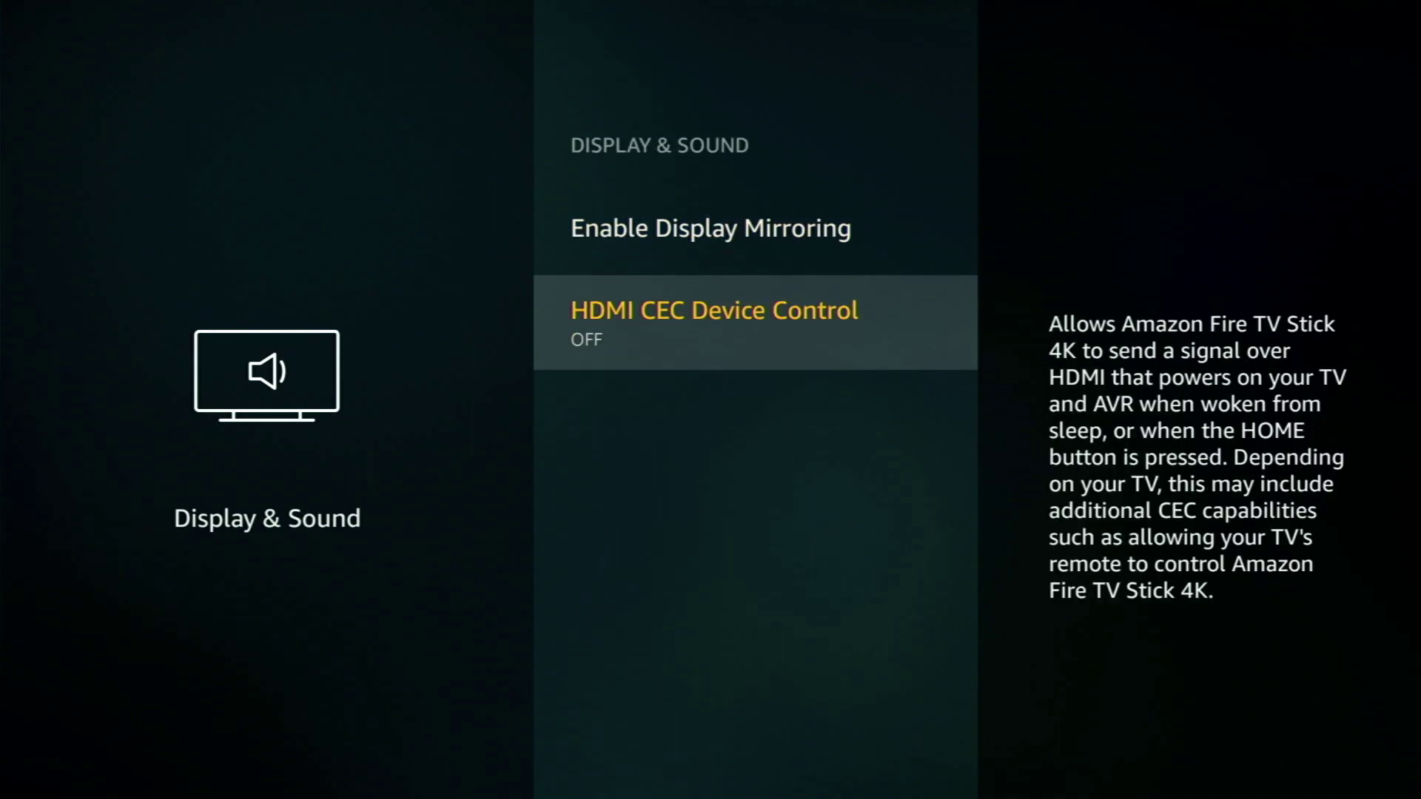
{"action": "key", "text": "Return"}
{"action": "key", "text": "Escape"}
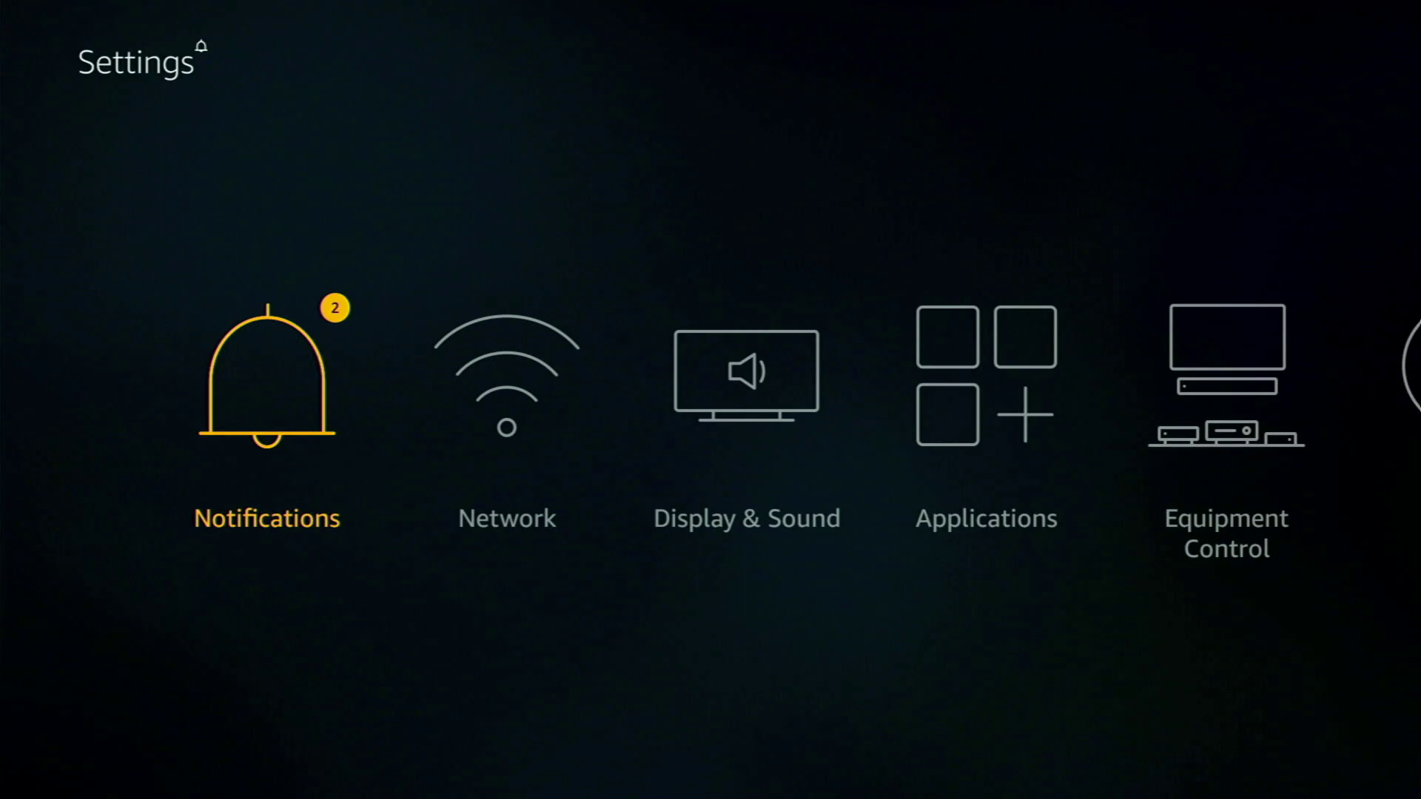
View the device details for the Fire TV Stick 4K in the About section of My Fire TV
{"action": "key", "text": "Right"}
{"action": "key", "text": "Right"}
{"action": "key", "text": "Right"}
{"action": "key", "text": "Right"}
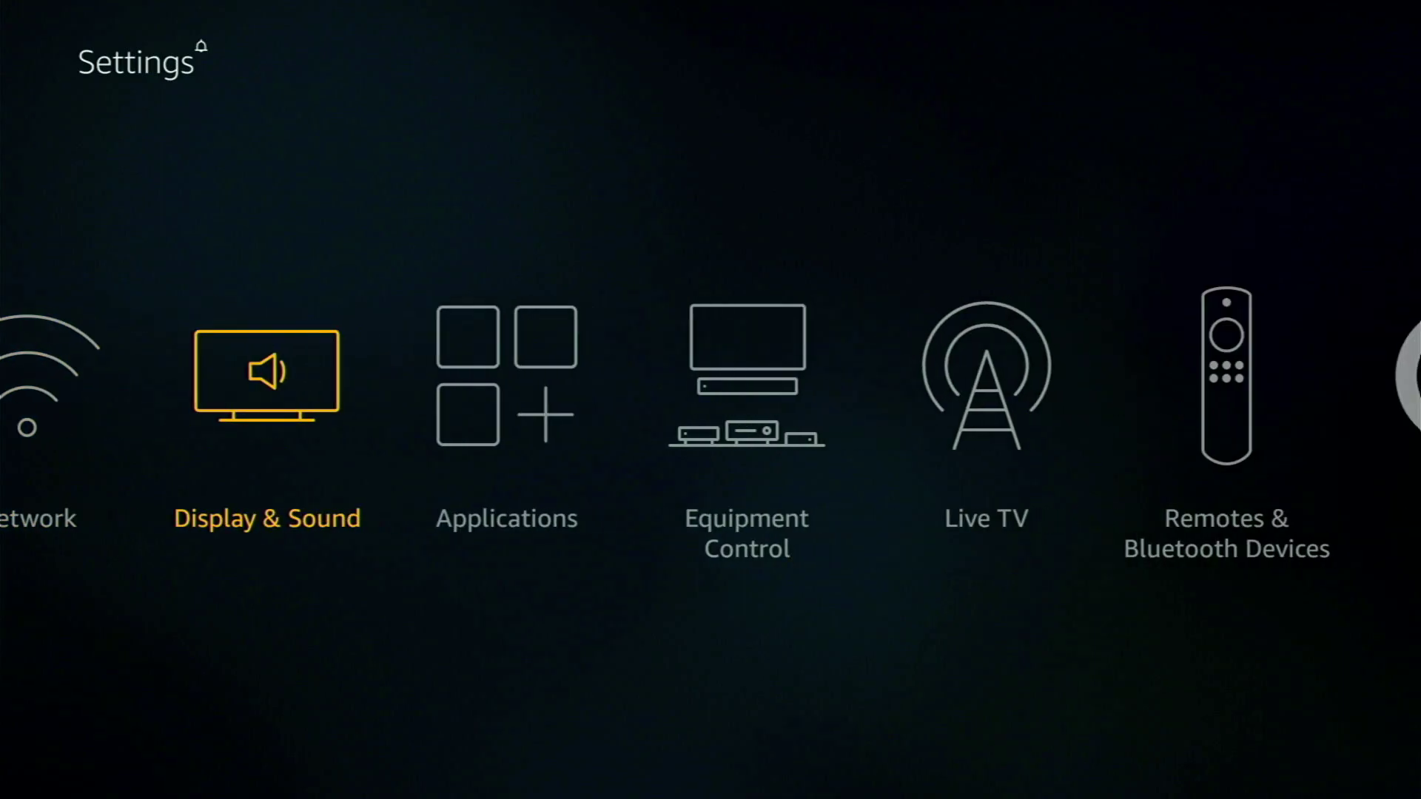
{"action": "key", "text": "Right"}
{"action": "key", "text": "Right"}
{"action": "key", "text": "Right"}
{"action": "key", "text": "Right"}
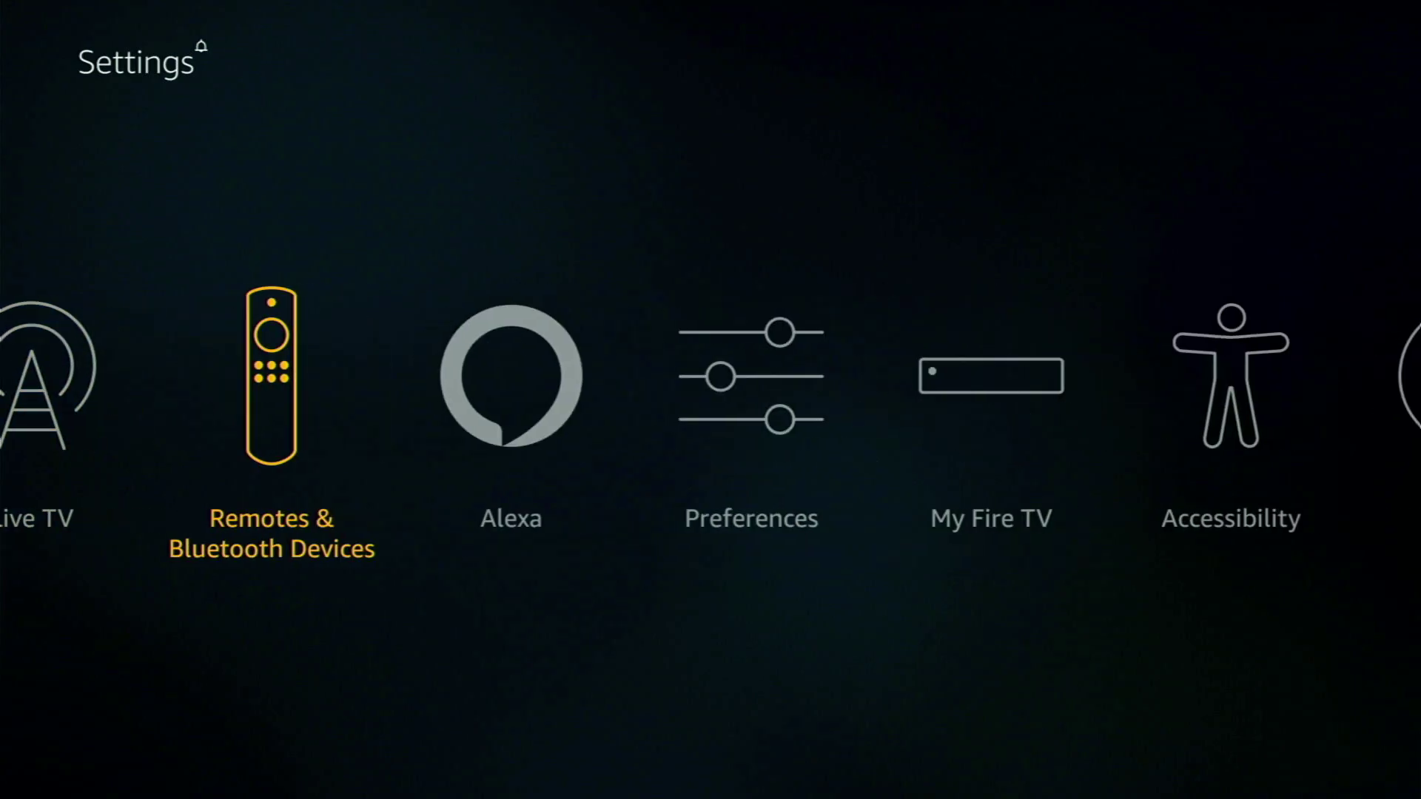
{"action": "key", "text": "Right"}
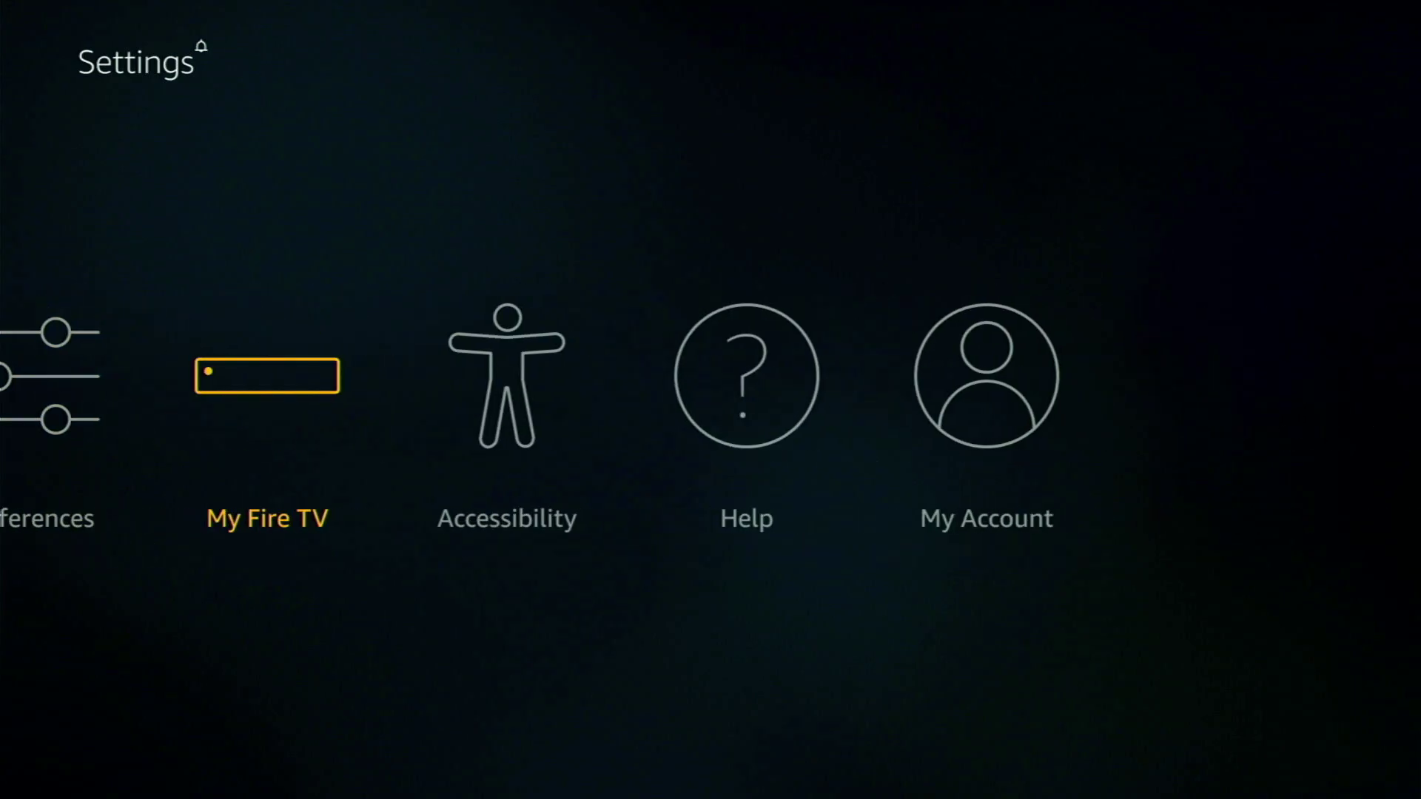
{"action": "key", "text": "Return"}
{"action": "key", "text": "Return"}
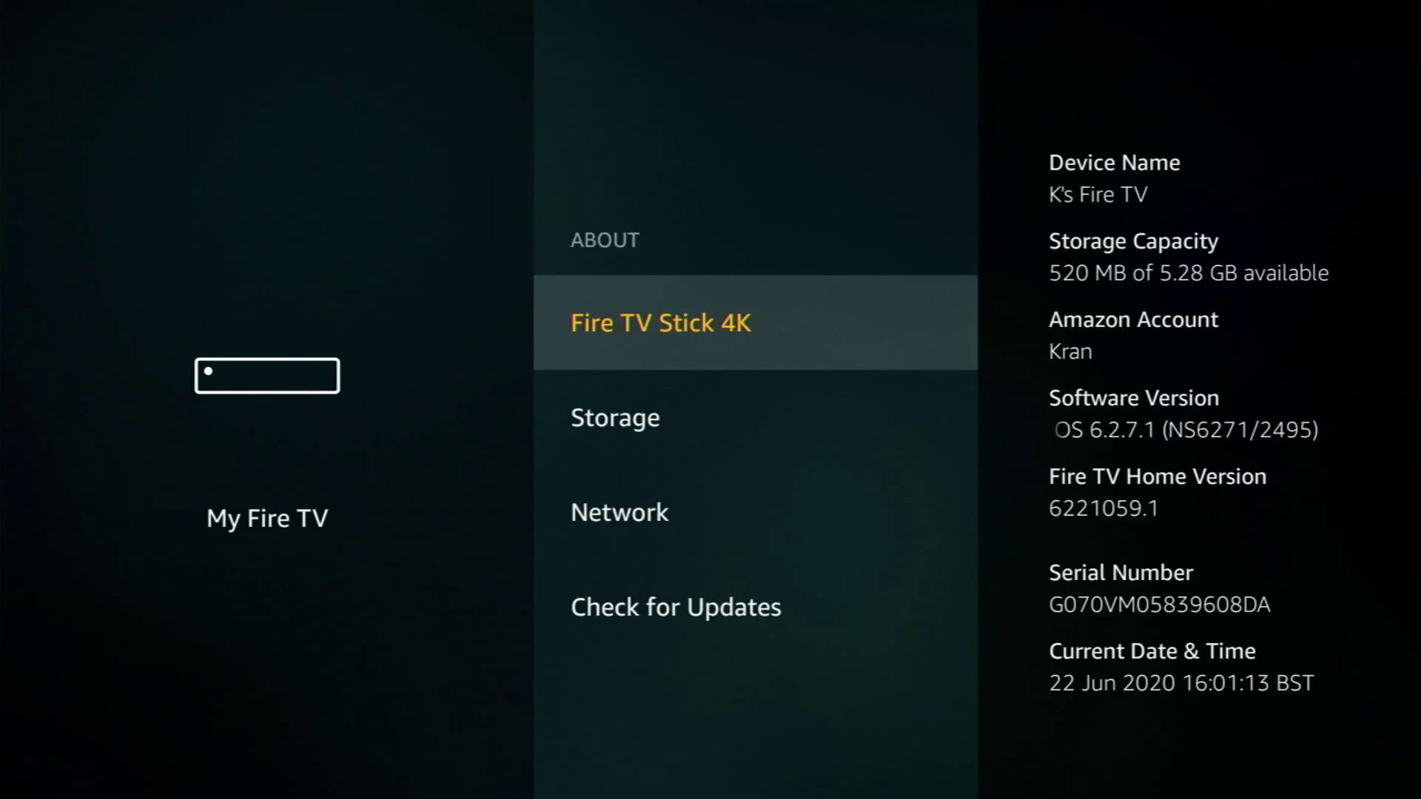
{"action": "key", "text": "Down"}
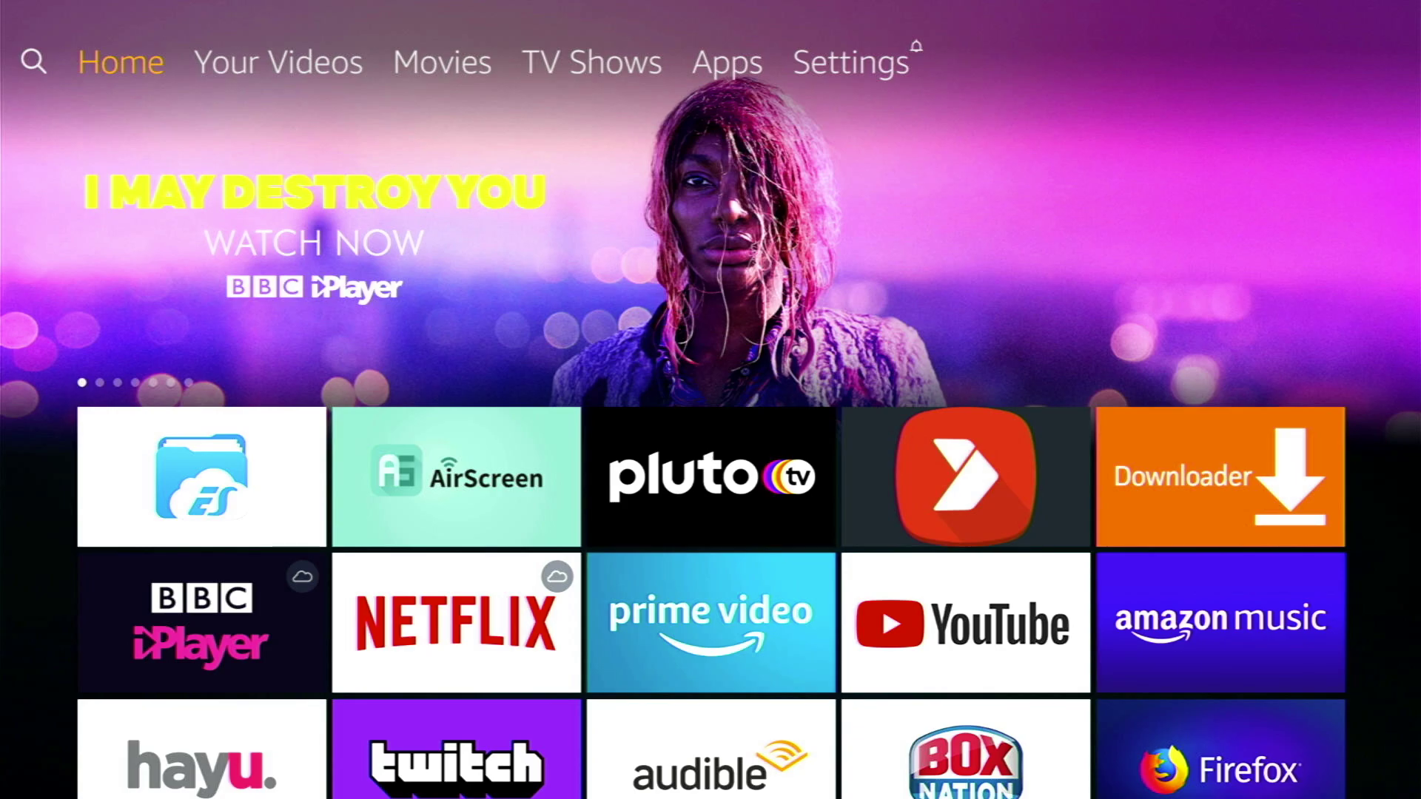
Open the Remotes & Bluetooth Devices settings from the Fire TV home screen
{"action": "key", "text": "Right"}
{"action": "key", "text": "Right"}
{"action": "key", "text": "Right"}
{"action": "key", "text": "Right"}
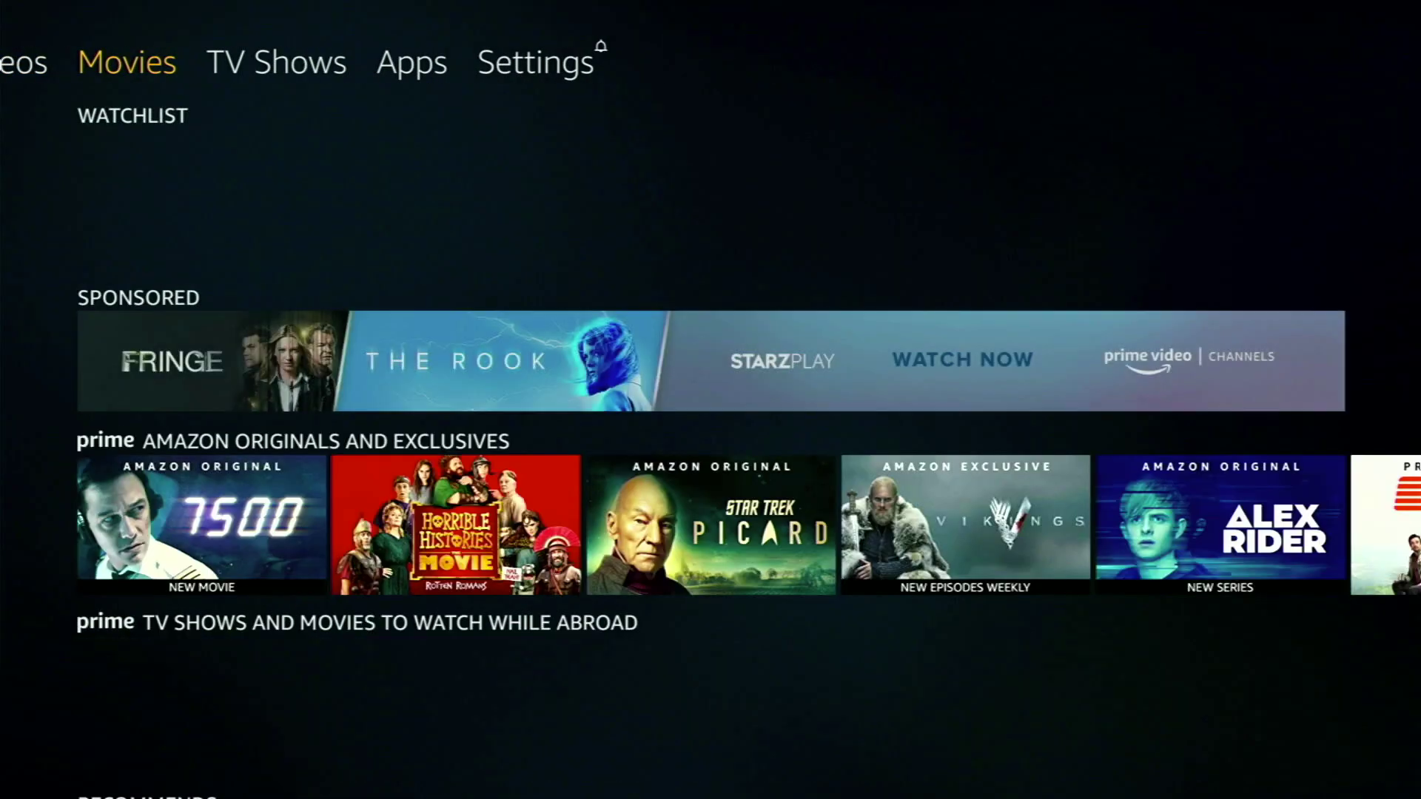
{"action": "key", "text": "Right"}
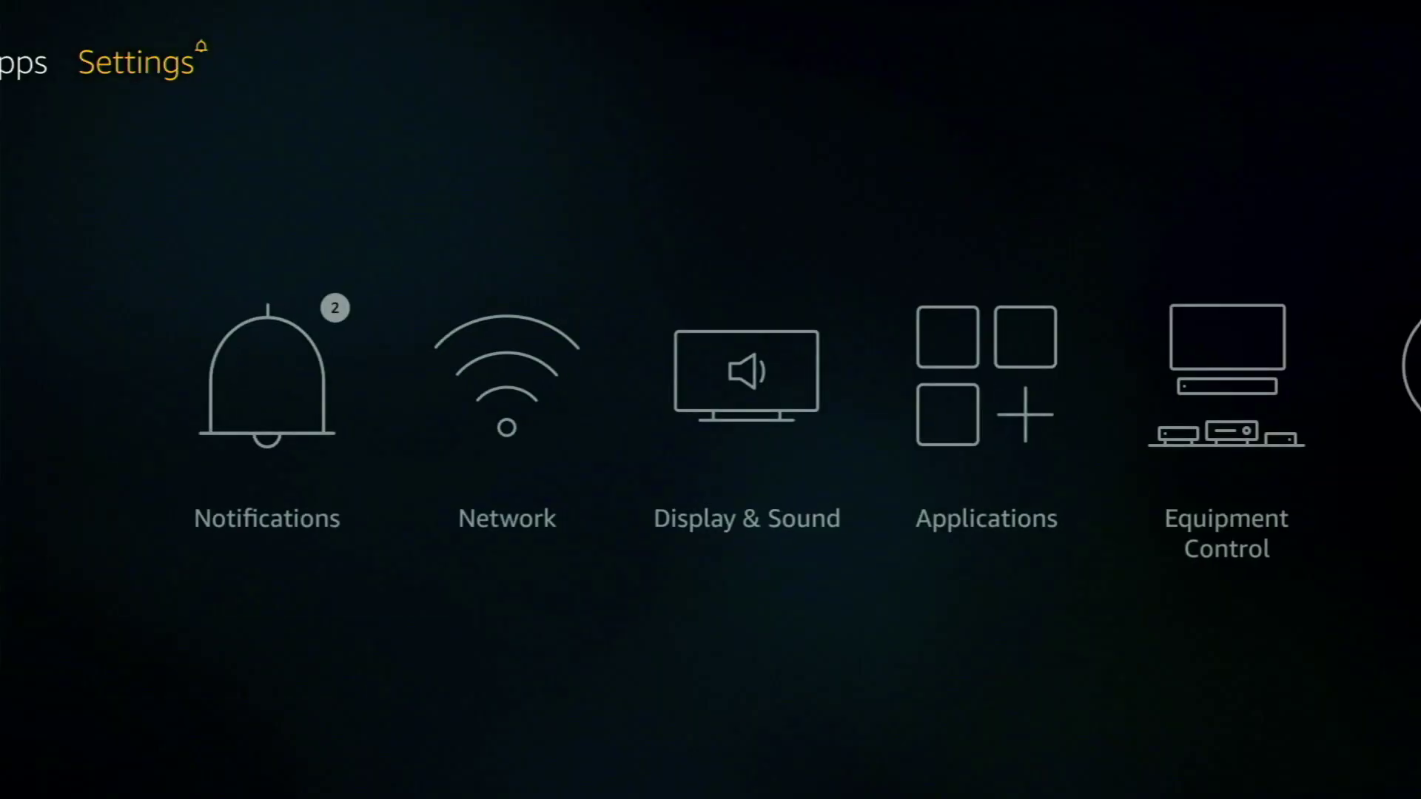
{"action": "key", "text": "Down"}
{"action": "key", "text": "Right"}
{"action": "key", "text": "Right"}
{"action": "key", "text": "Right"}
{"action": "key", "text": "Right"}
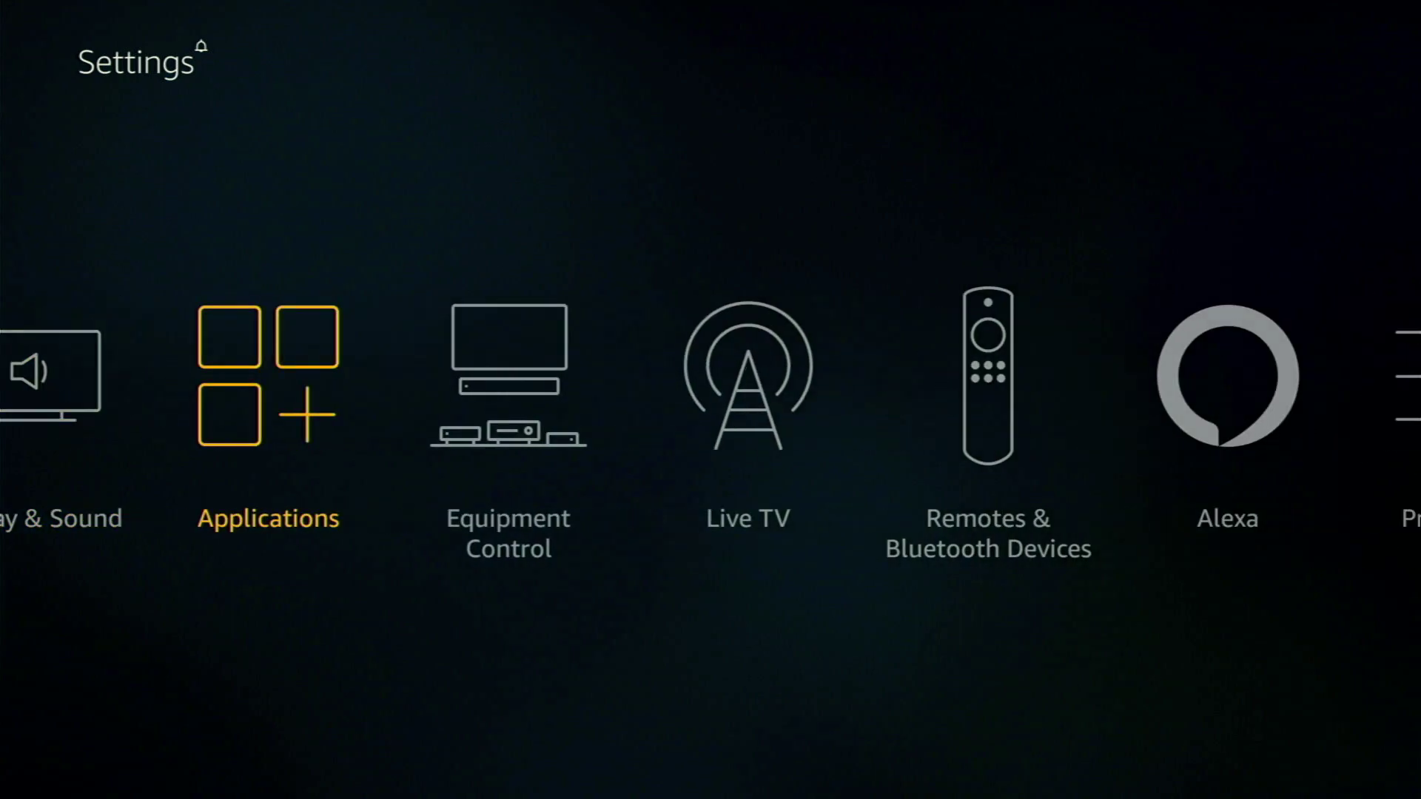
{"action": "key", "text": "Right"}
{"action": "key", "text": "Right"}
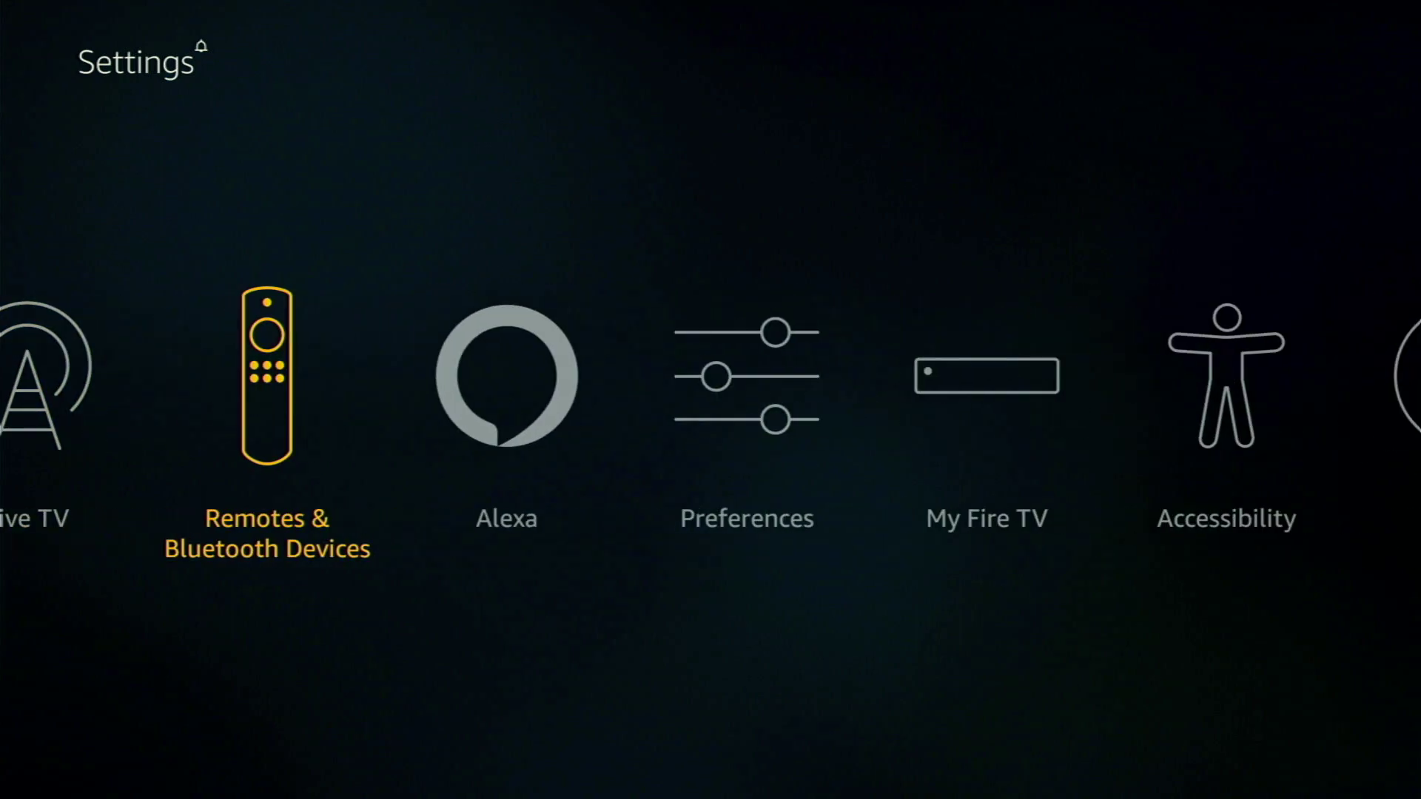
{"action": "key", "text": "Return"}
Open the Game Controllers options for Bluetooth devices
{"action": "key", "text": "Down"}
{"action": "key", "text": "Down"}
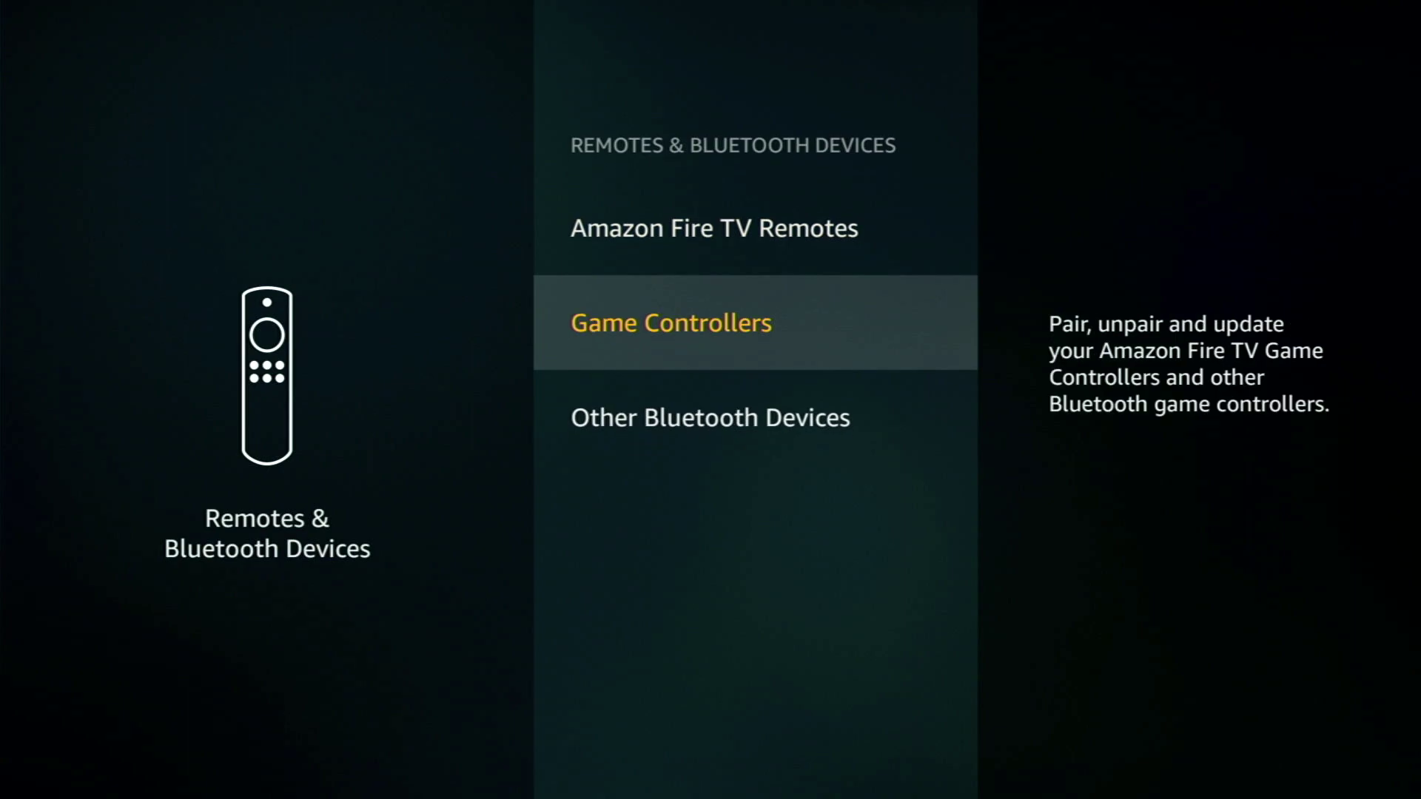
{"action": "key", "text": "Return"}
{"action": "key", "text": "Down"}
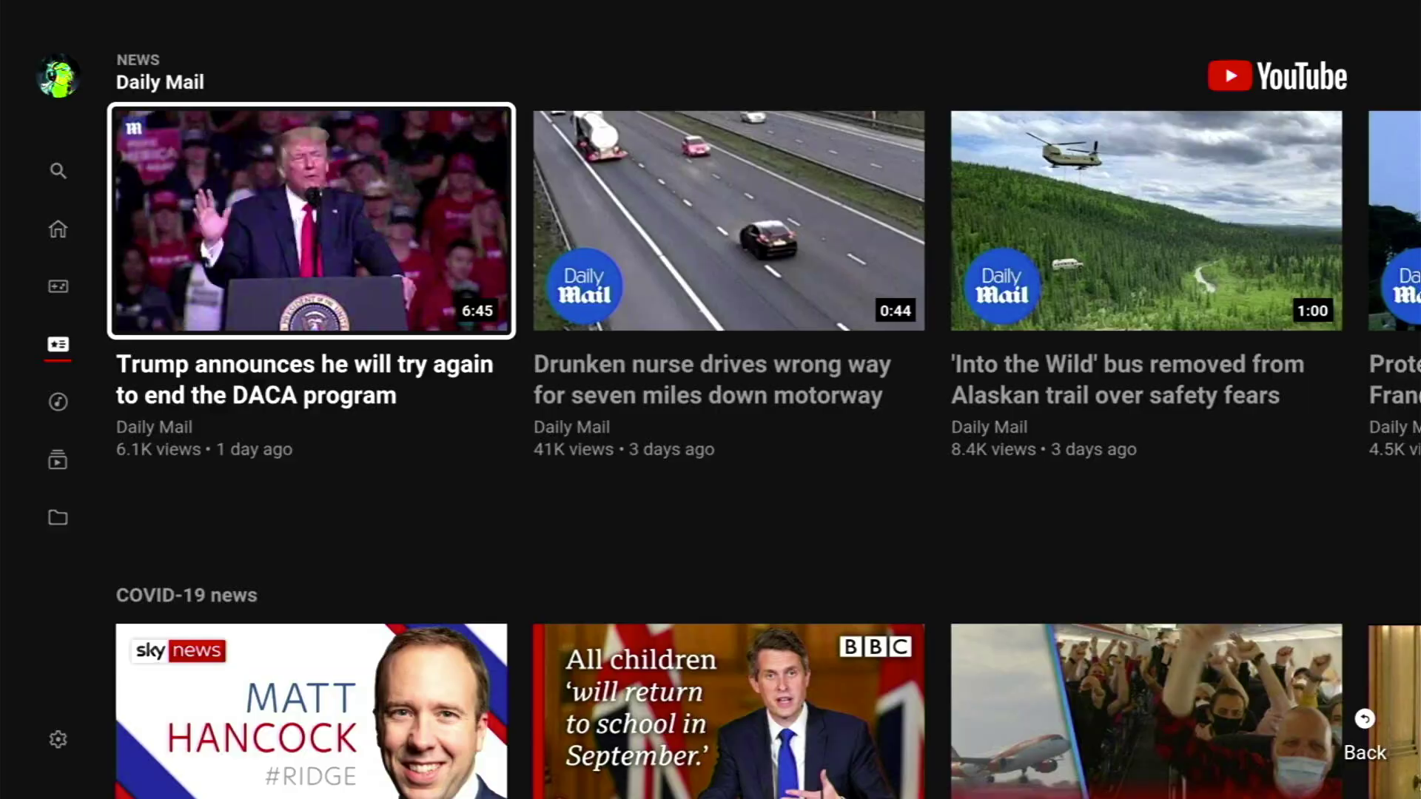
Leave YouTube for the home screen and go to the Settings categories
{"action": "key", "text": "Home"}
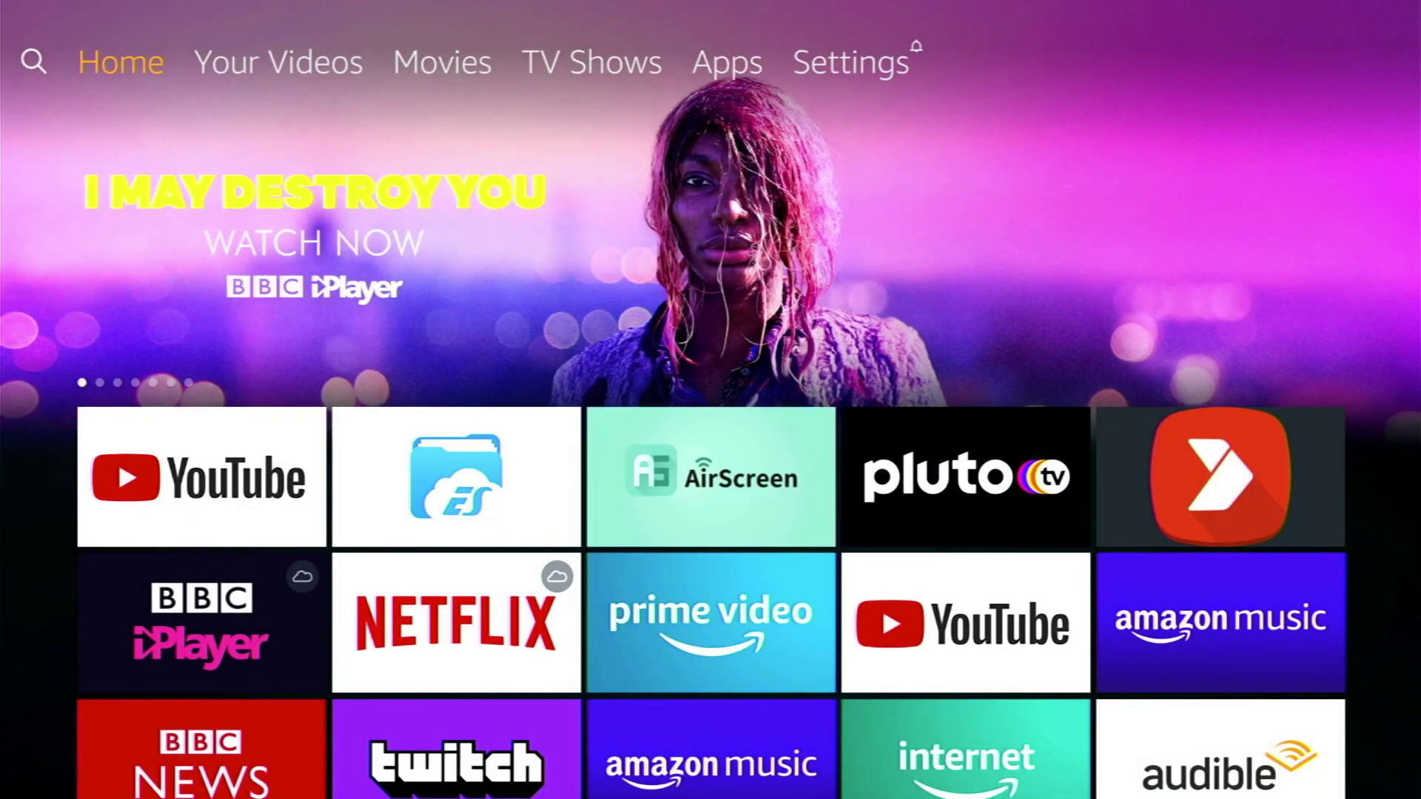
{"action": "key", "text": "Right"}
{"action": "key", "text": "Right"}
{"action": "key", "text": "Right"}
{"action": "key", "text": "Right"}
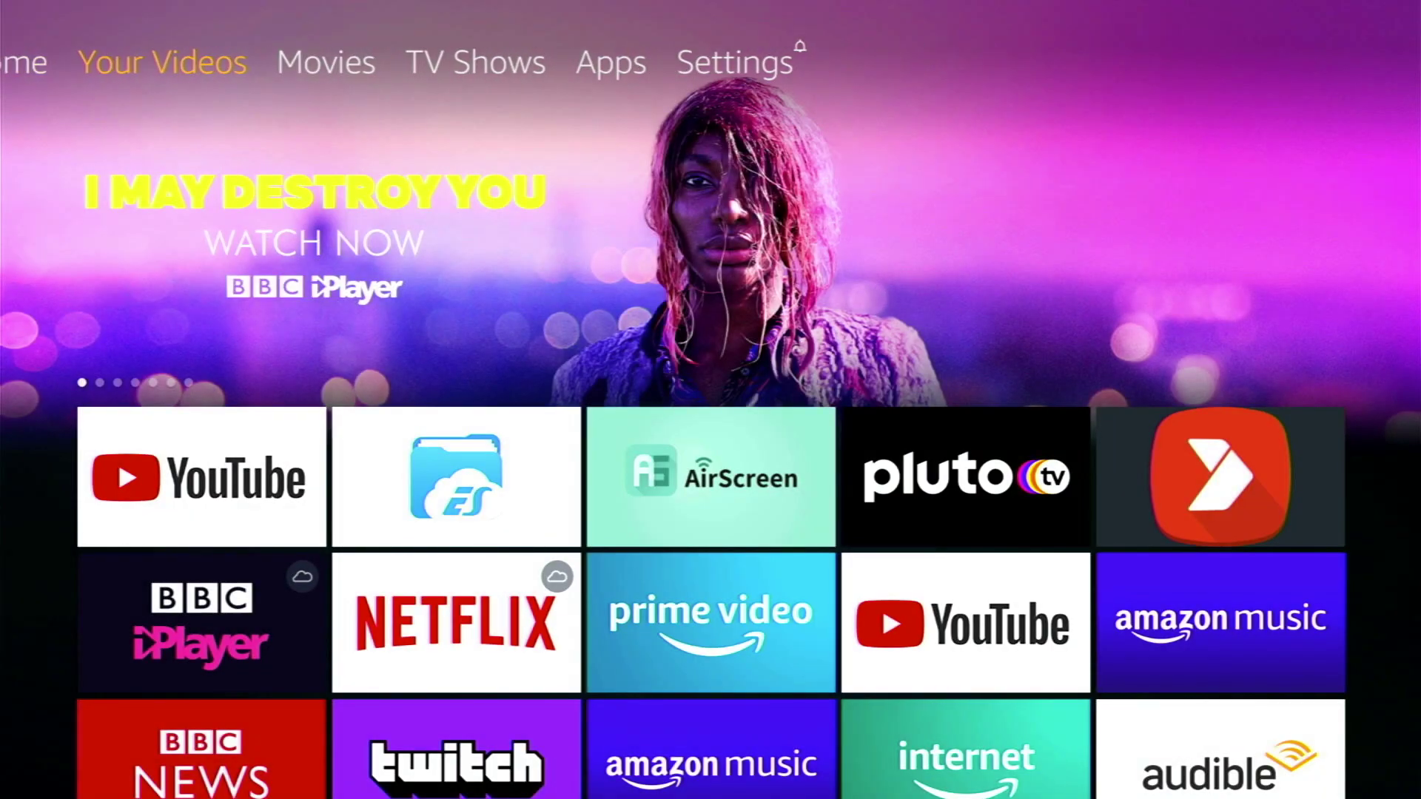
{"action": "key", "text": "Right"}
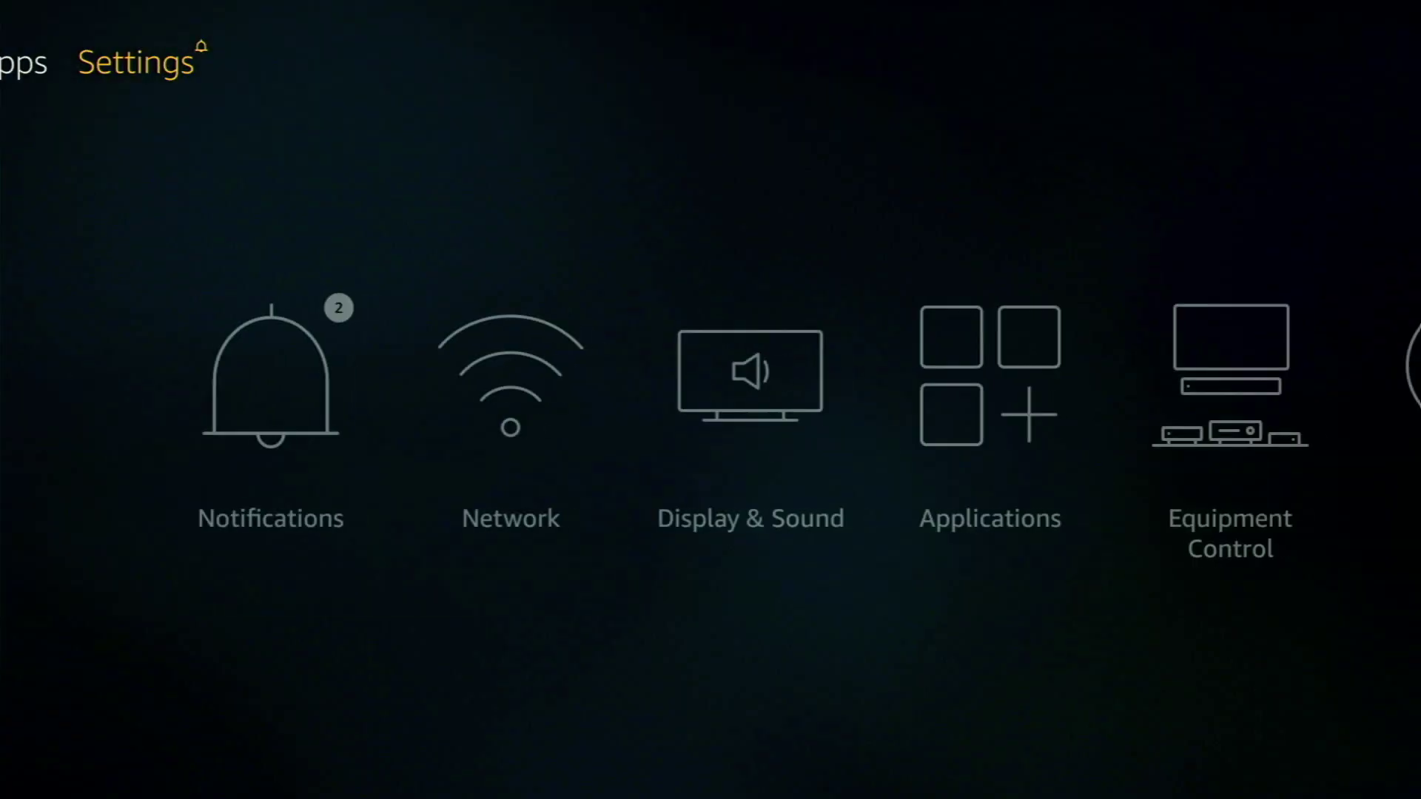
{"action": "key", "text": "Down"}
{"action": "key", "text": "Right"}
{"action": "key", "text": "Right"}
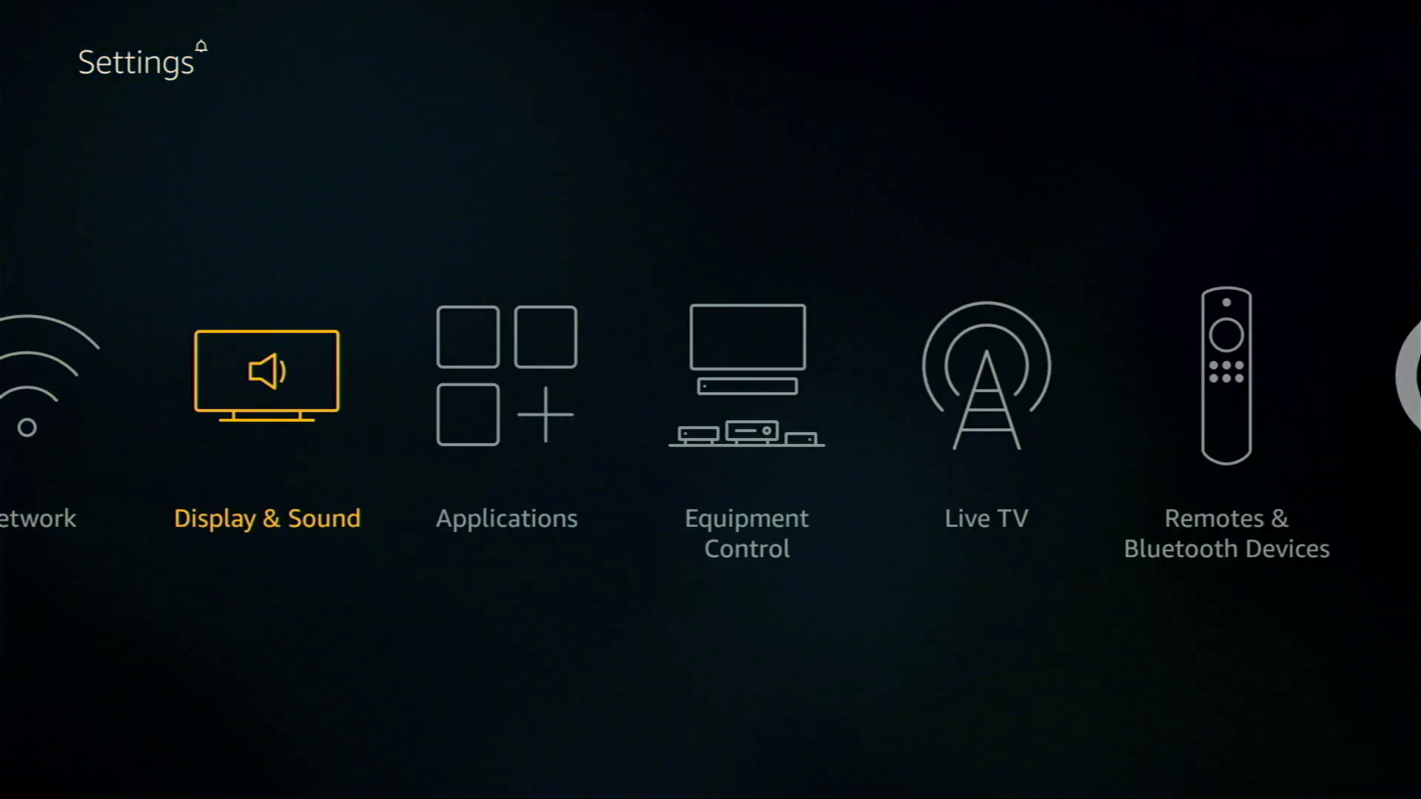
Open the Manage Installed Applications list in the Applications settings
{"action": "key", "text": "Right"}
{"action": "key", "text": "Return"}
{"action": "key", "text": "Down"}
{"action": "key", "text": "Down"}
{"action": "key", "text": "Down"}
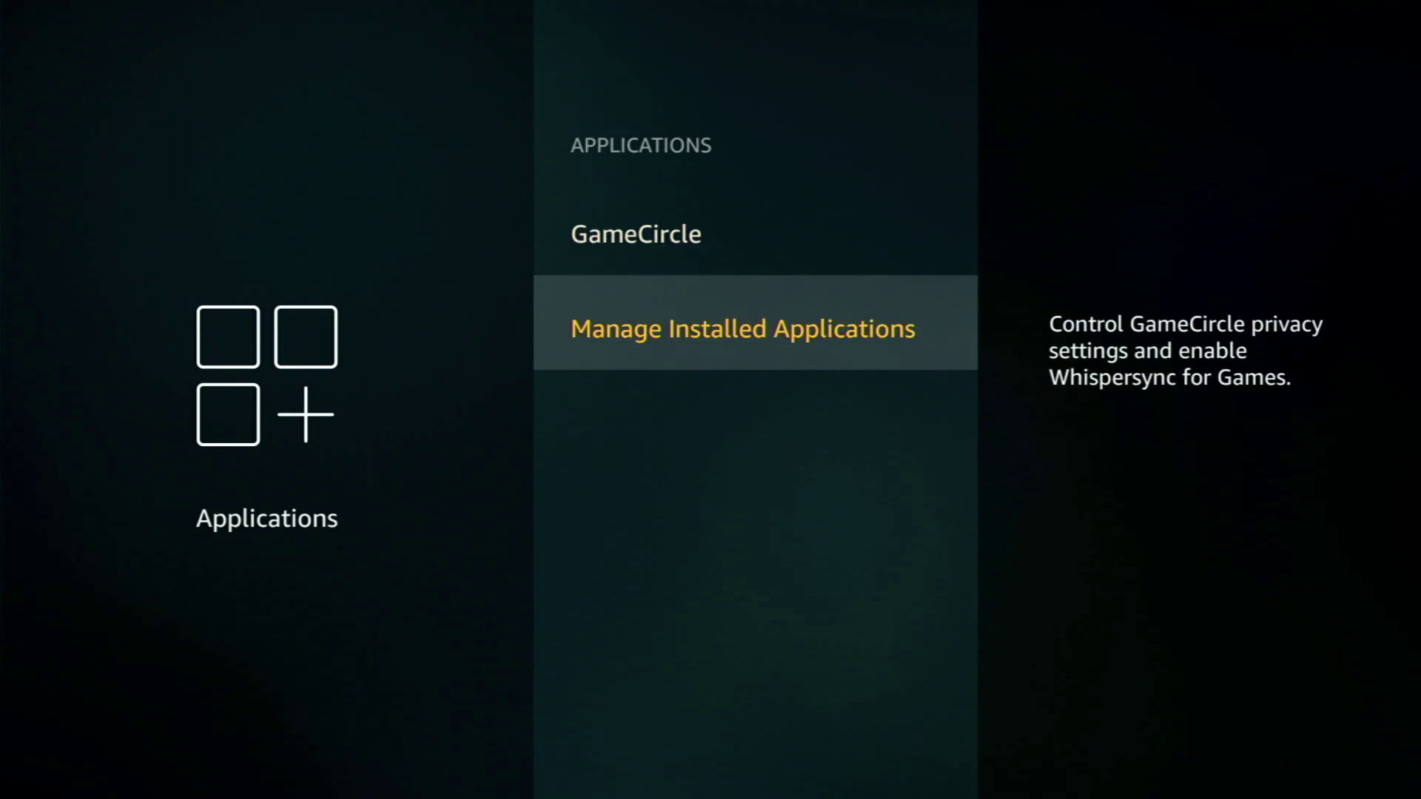
{"action": "key", "text": "Return"}
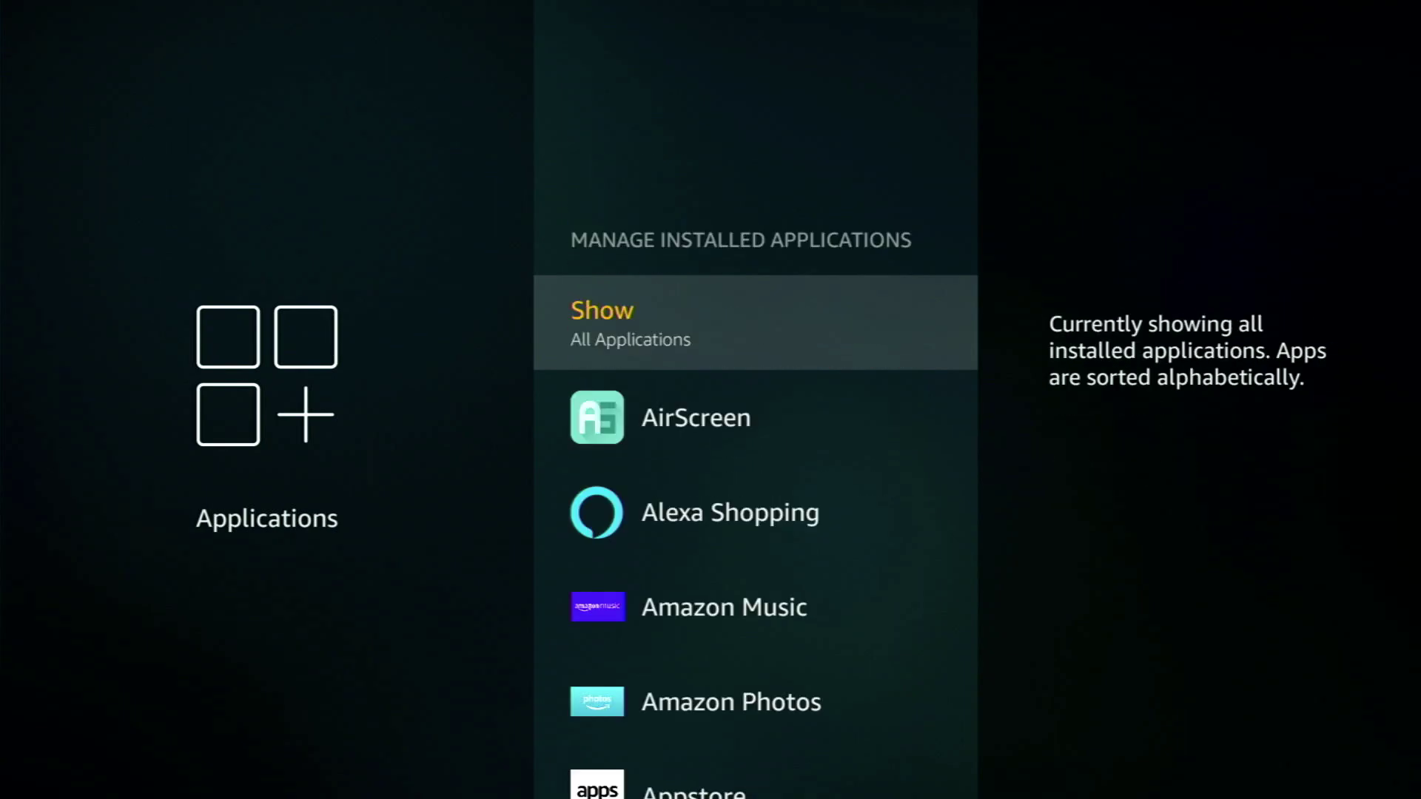
Open the YouTube entry in the installed applications list and go to its Force stop option
{"action": "key", "text": "Down"}
{"action": "key", "text": "Down"}
{"action": "key", "text": "Down"}
{"action": "key", "text": "Down"}
{"action": "key", "text": "Down"}
{"action": "key", "text": "Down"}
{"action": "key", "text": "Down"}
{"action": "key", "text": "Down"}
{"action": "key", "text": "Down"}
{"action": "key", "text": "Down"}
{"action": "key", "text": "Down"}
{"action": "key", "text": "Down"}
{"action": "key", "text": "Down"}
{"action": "key", "text": "Down"}
{"action": "key", "text": "Down"}
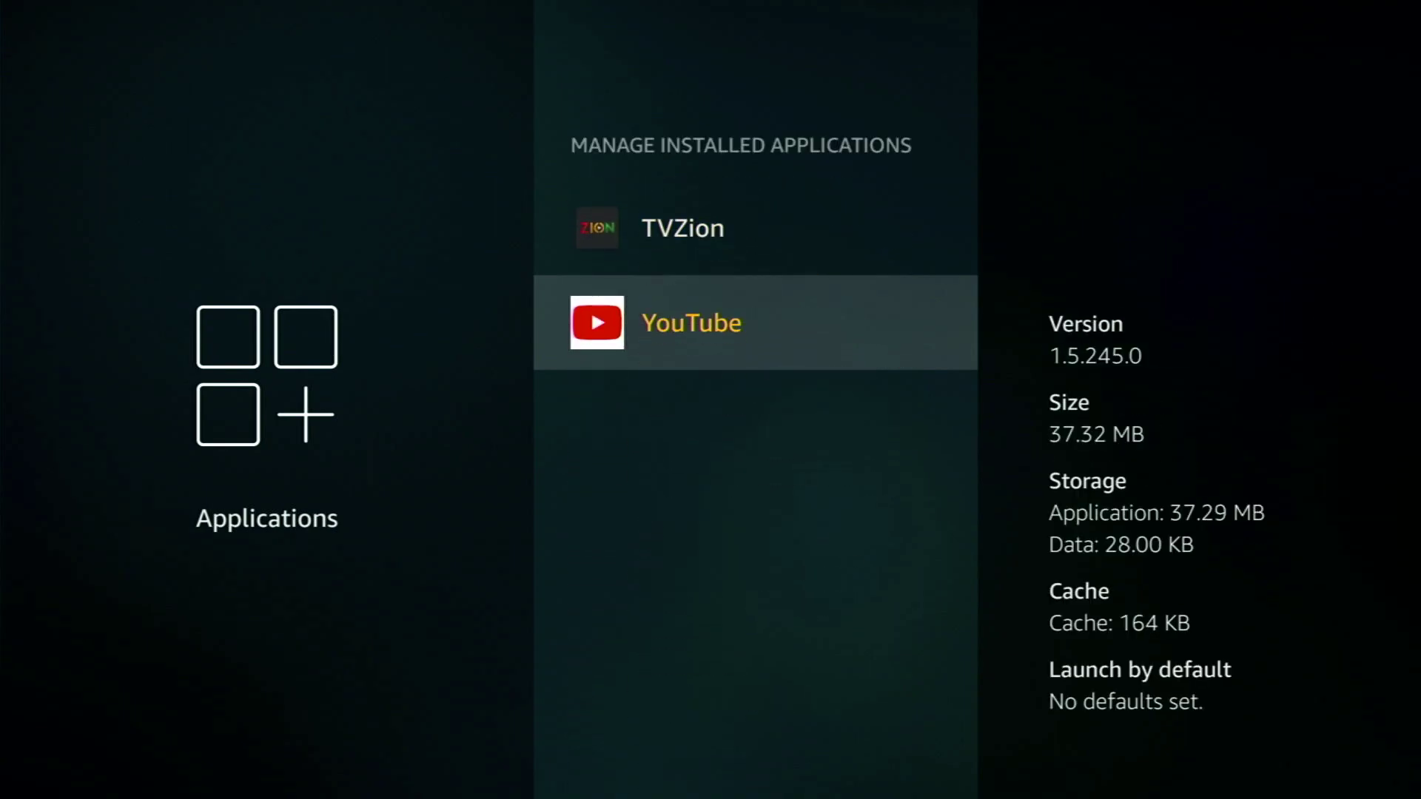
{"action": "key", "text": "Return"}
{"action": "key", "text": "Down"}
{"action": "key", "text": "Down"}
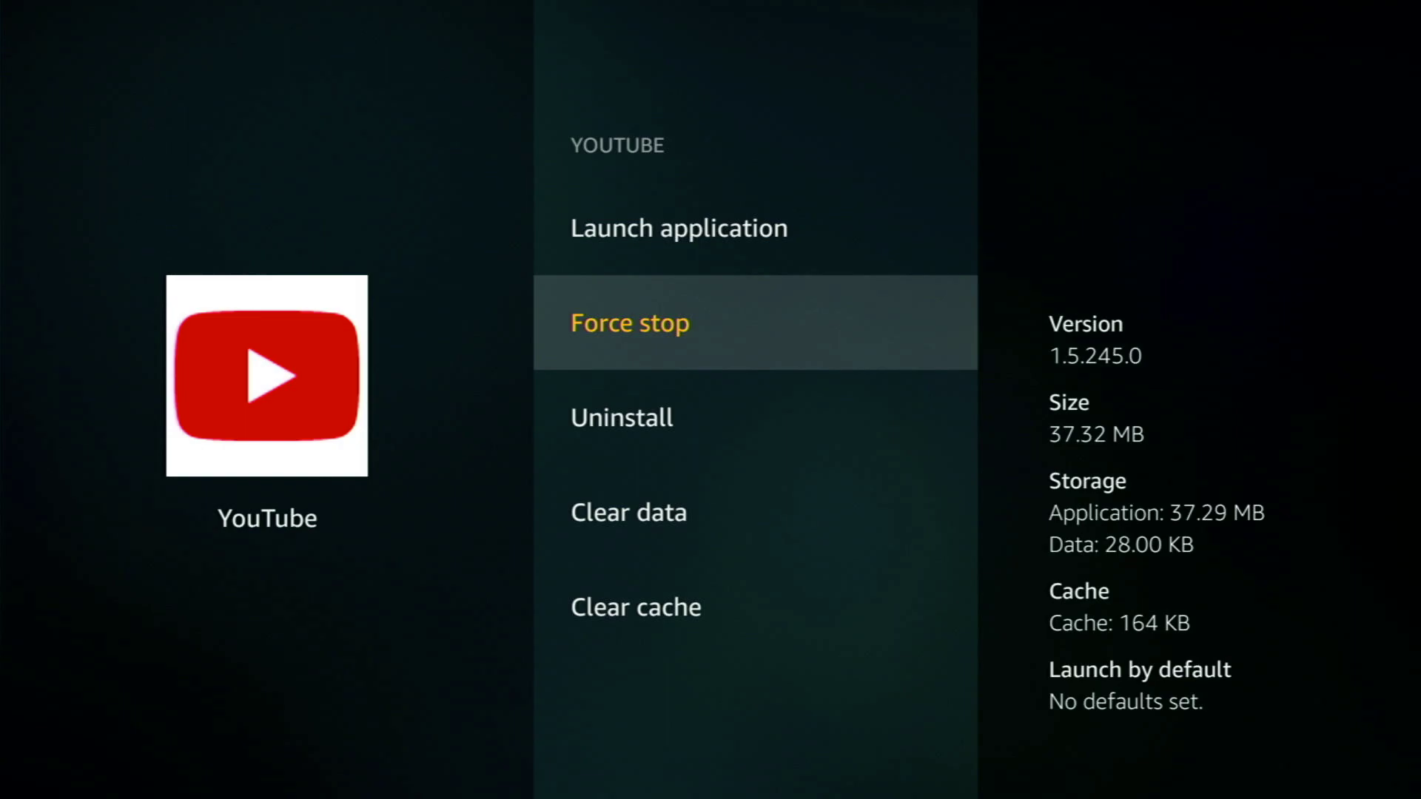
Open the Accessibility category in Settings
{"action": "key", "text": "Right"}
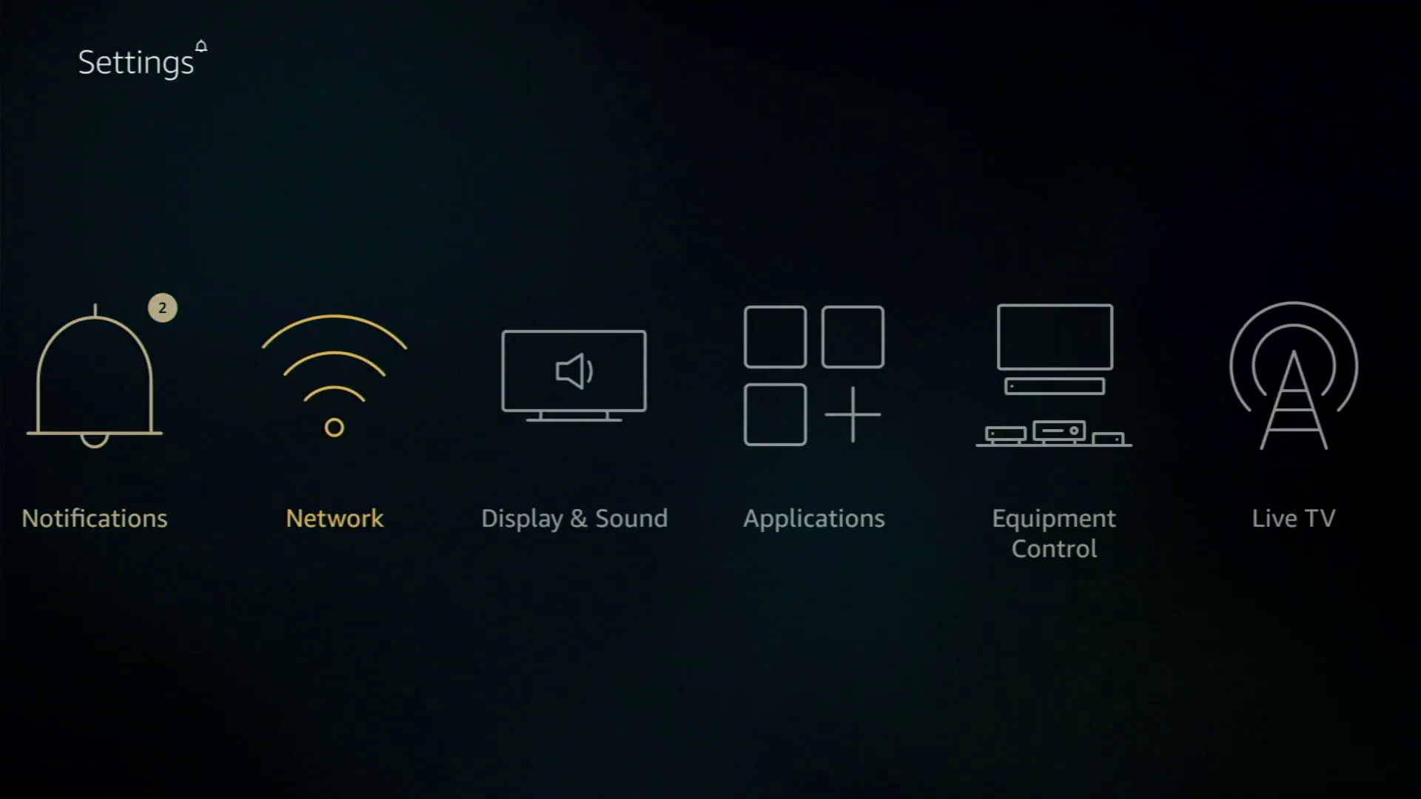
{"action": "key", "text": "Right"}
{"action": "key", "text": "Right"}
{"action": "key", "text": "Right"}
{"action": "key", "text": "Right"}
{"action": "key", "text": "Right"}
{"action": "key", "text": "Right"}
{"action": "key", "text": "Right"}
{"action": "key", "text": "Right"}
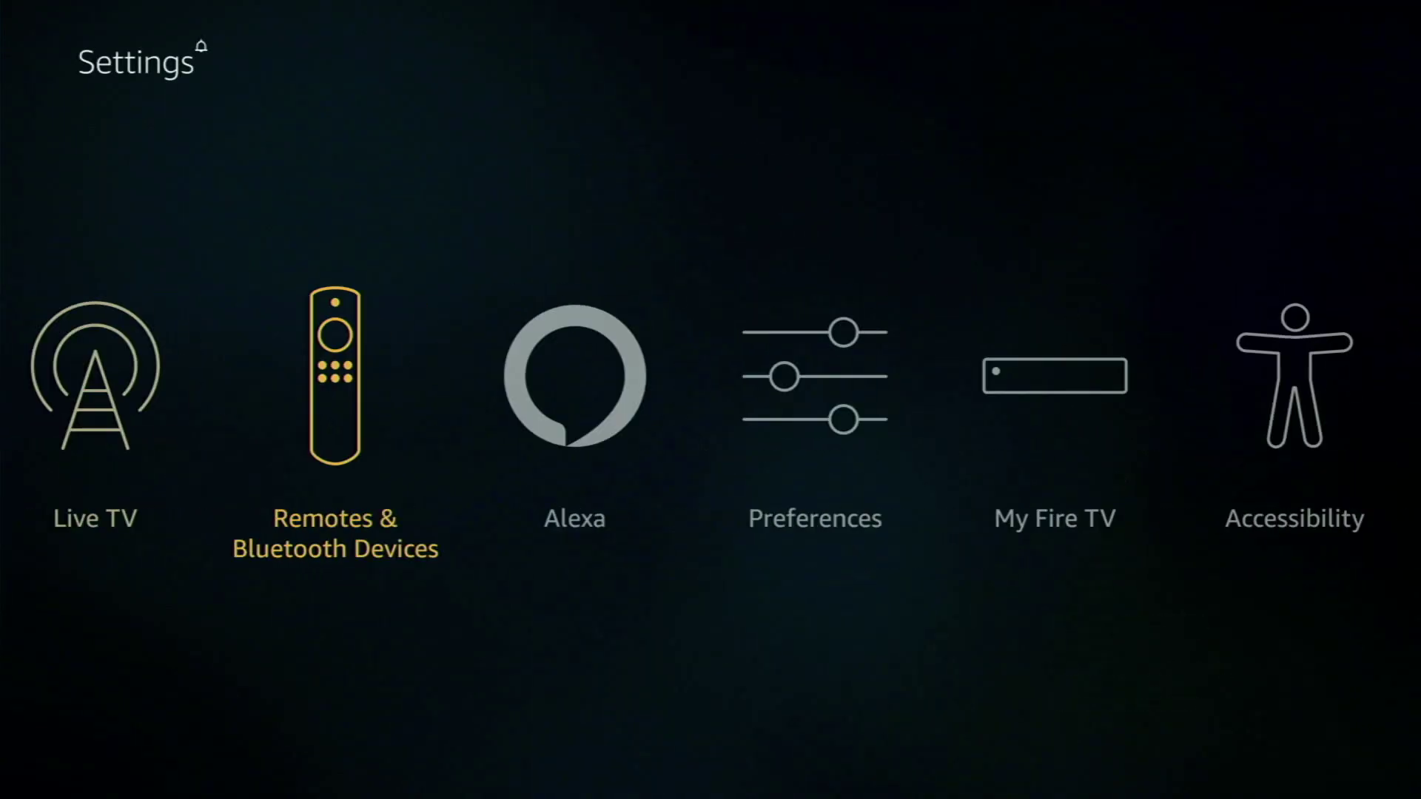
{"action": "key", "text": "Right"}
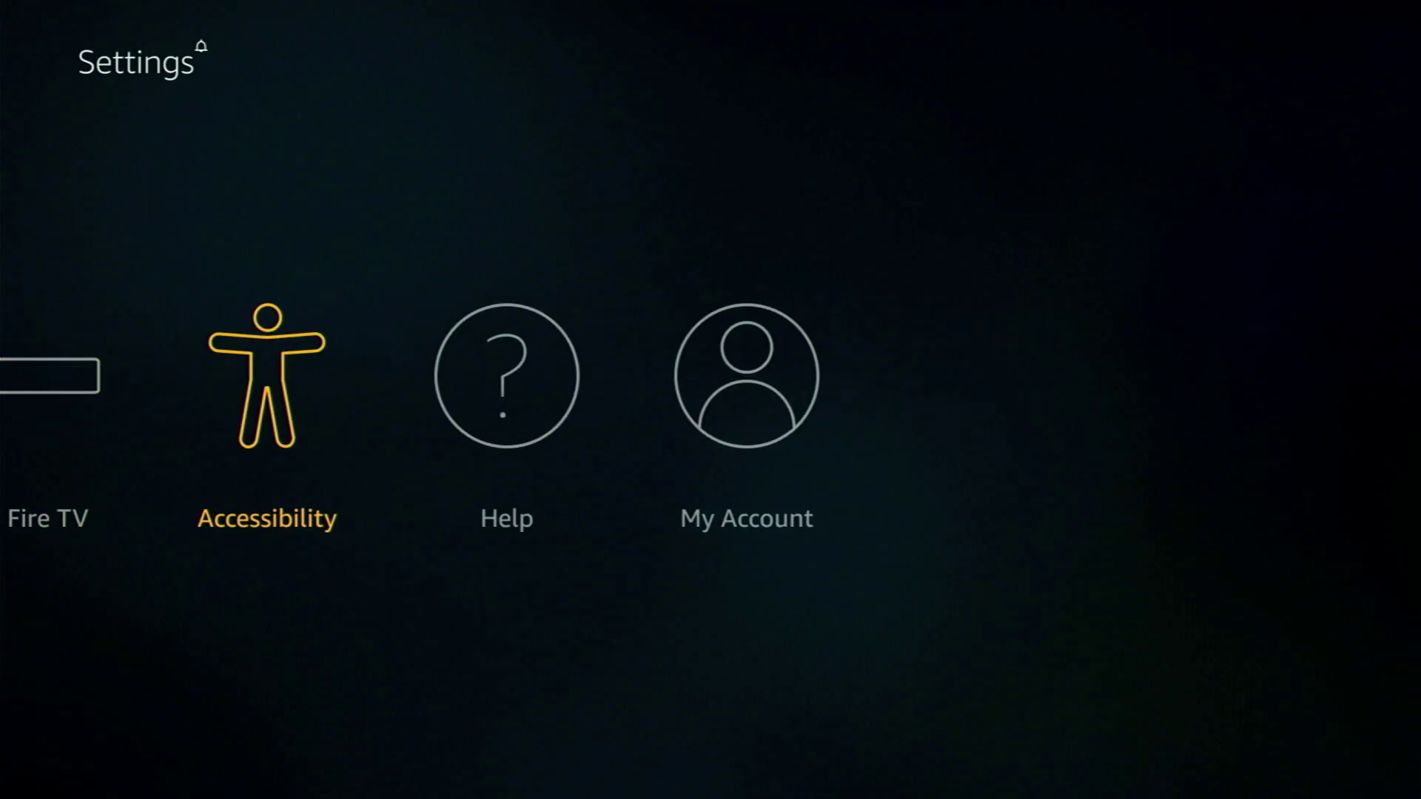
{"action": "key", "text": "Return"}
Turn on Screen Magnifier in the Accessibility options and dismiss its instructions
{"action": "key", "text": "Down"}
{"action": "key", "text": "Down"}
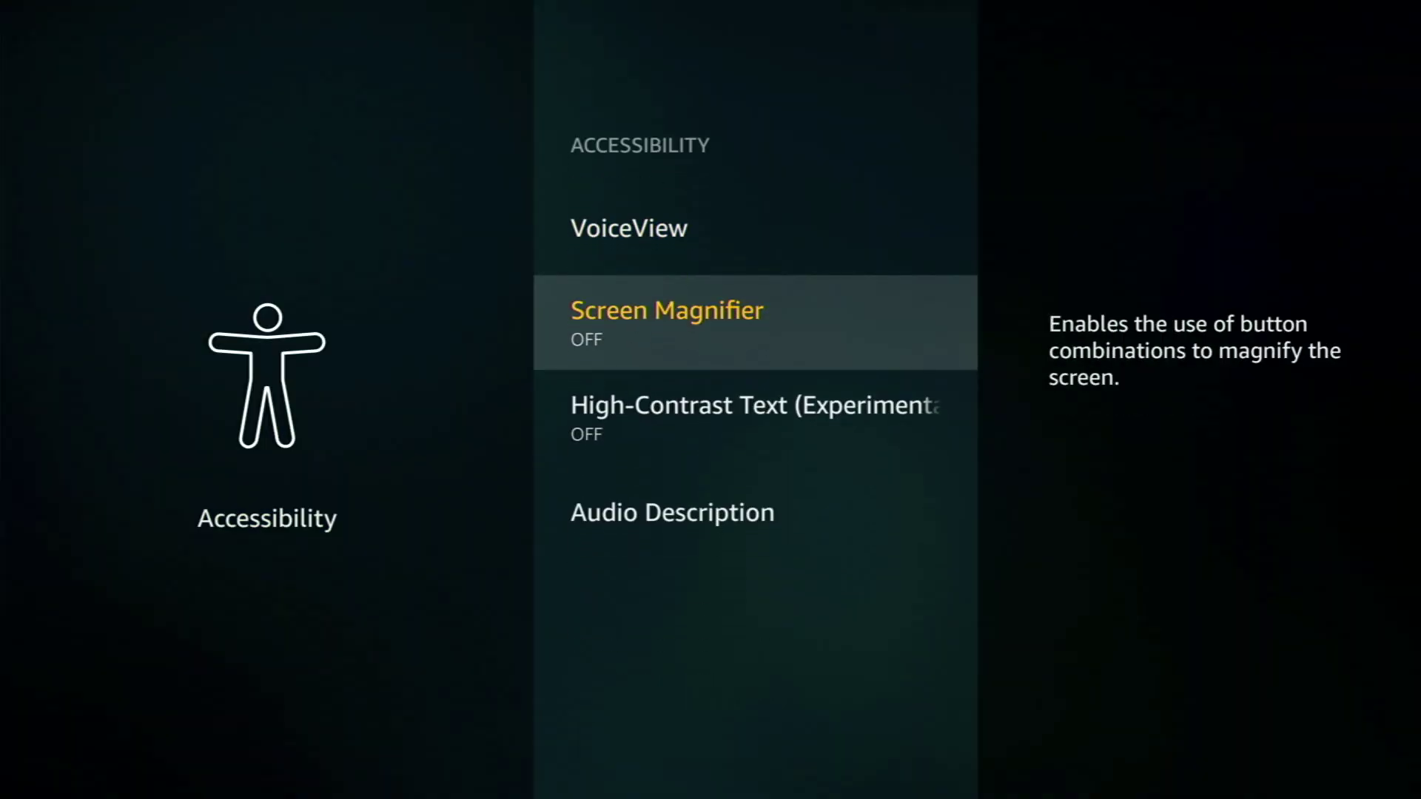
{"action": "key", "text": "Return"}
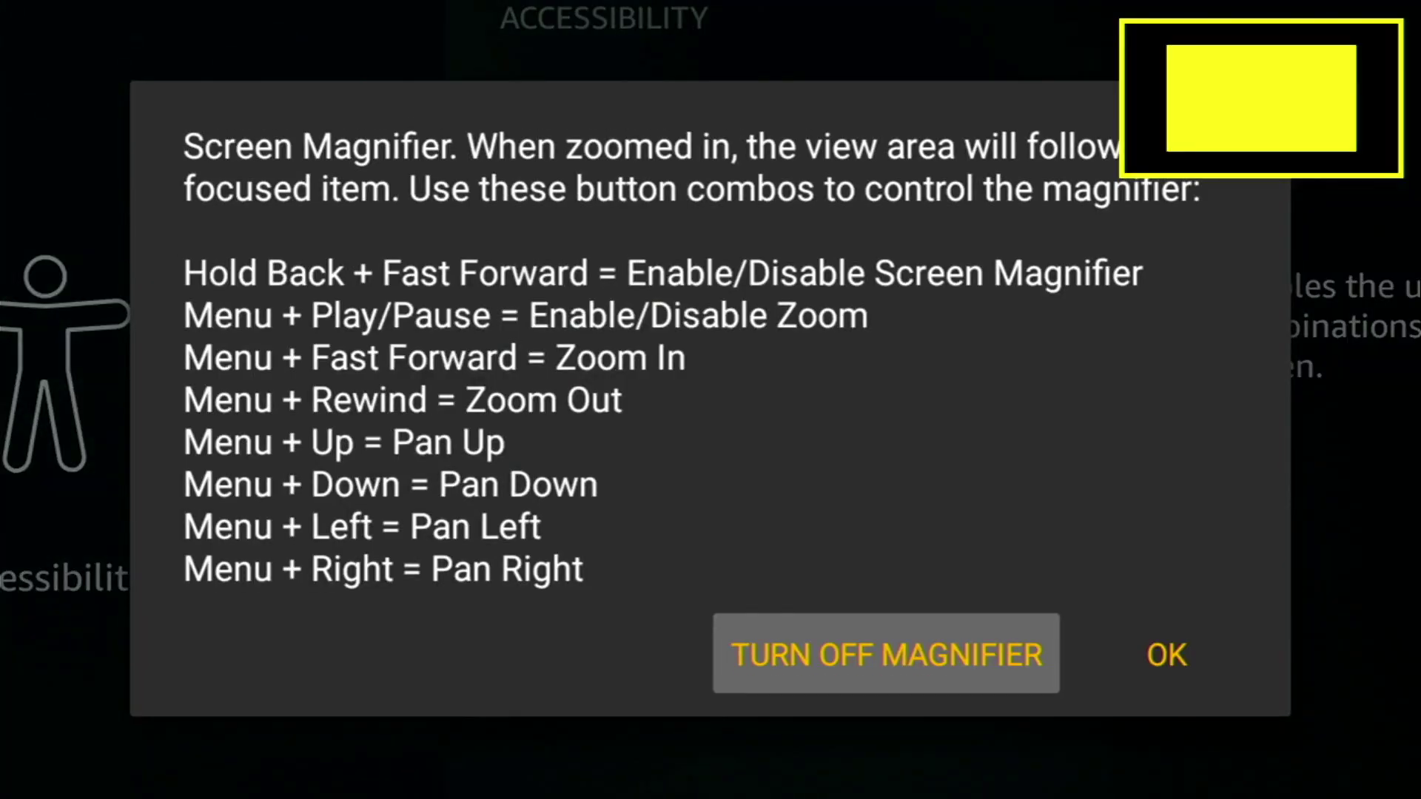
{"action": "key", "text": "Escape"}
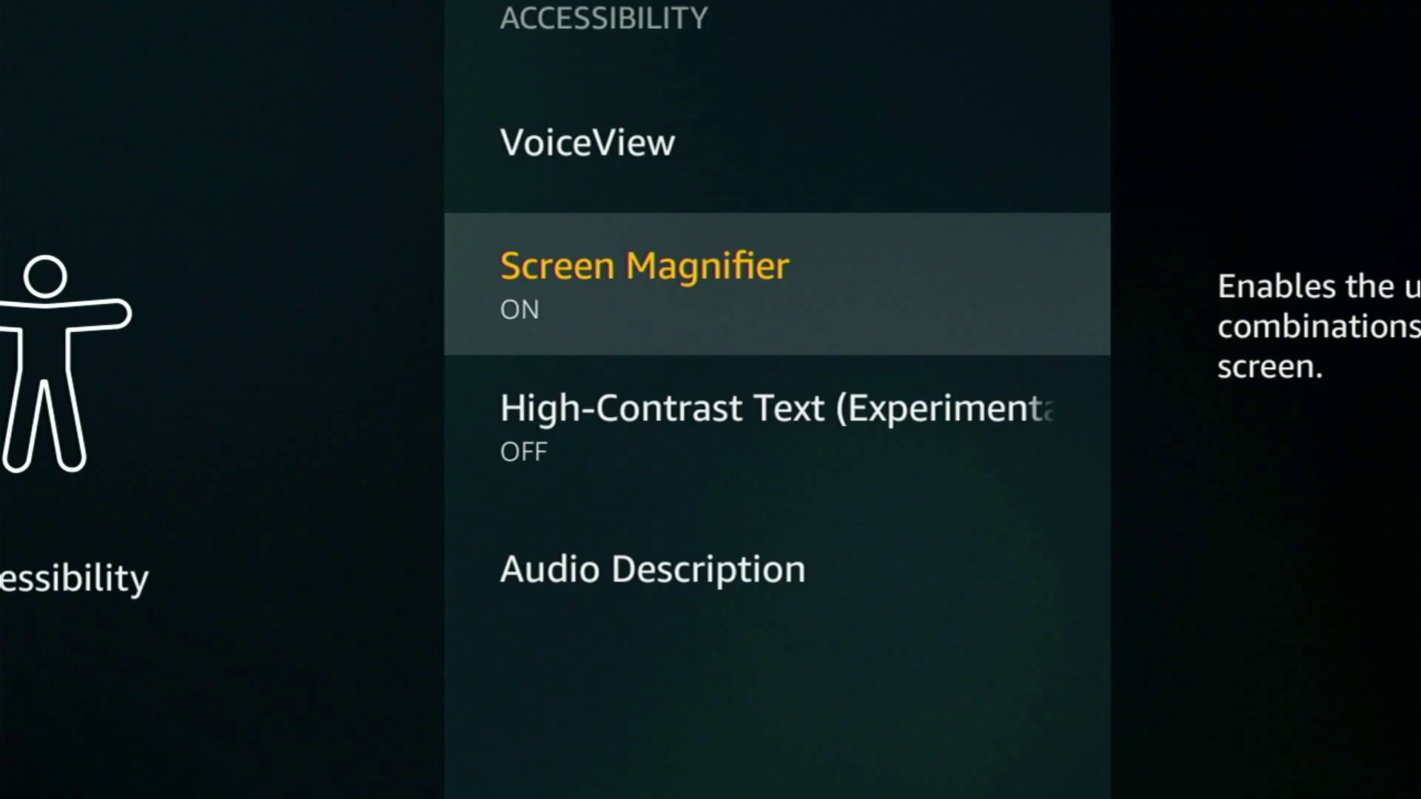
Pan the magnified Accessibility view up and to the right, and zoom the magnifier in and back out
{"action": "key", "text": "Up"}
{"action": "key", "text": "Left"}
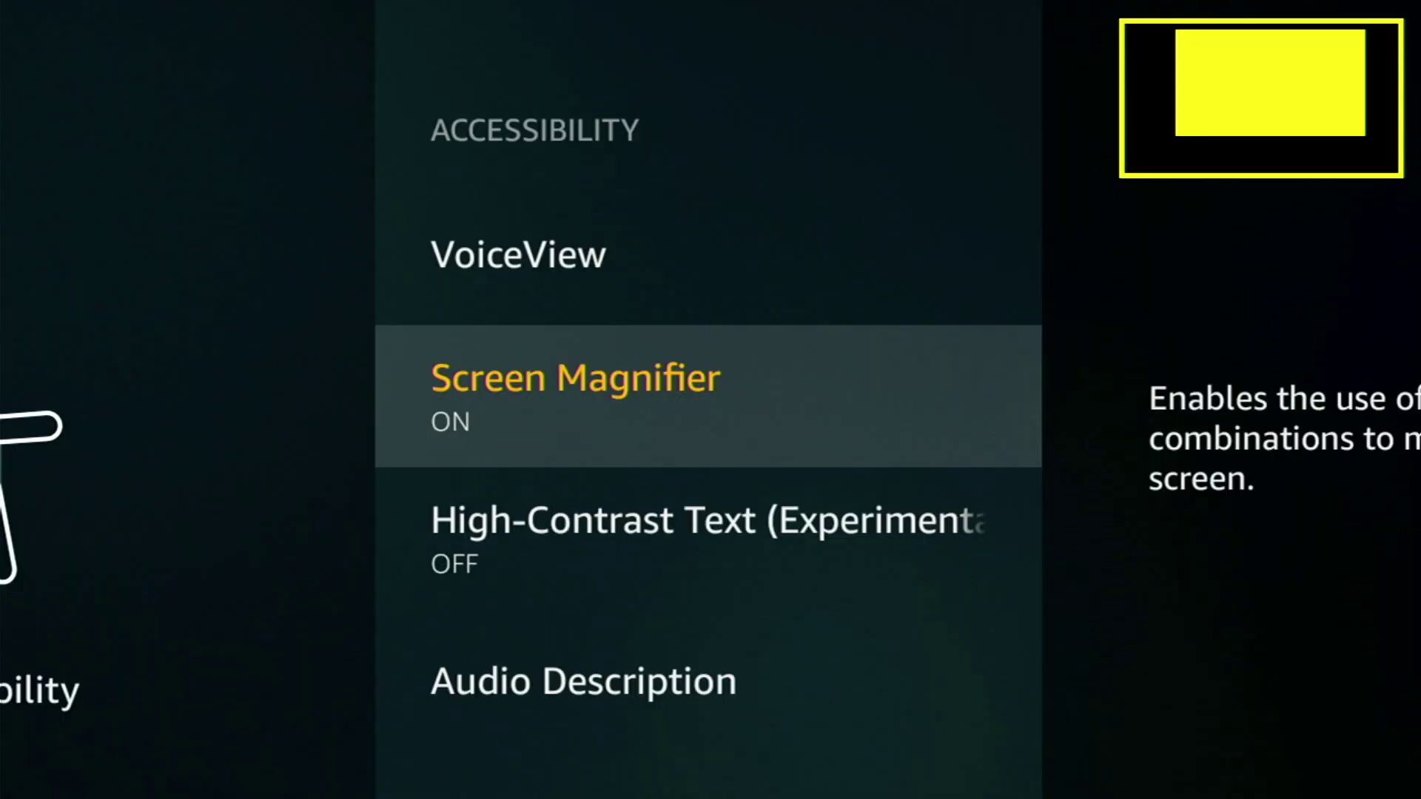
{"action": "key", "text": "Menu+XF86AudioForward"}
{"action": "key", "text": "Menu+XF86AudioForward"}
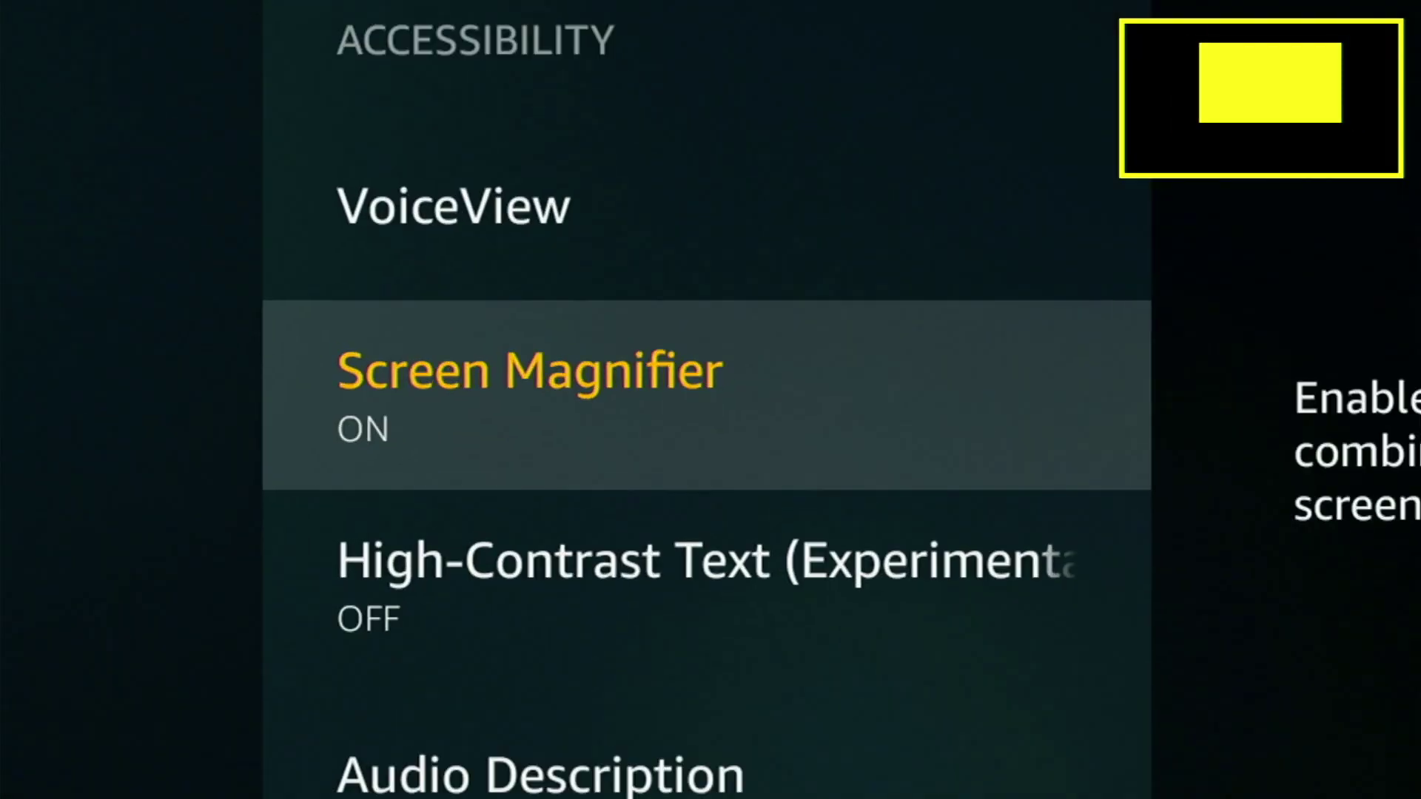
{"action": "key", "text": "Menu+XF86AudioRewind"}
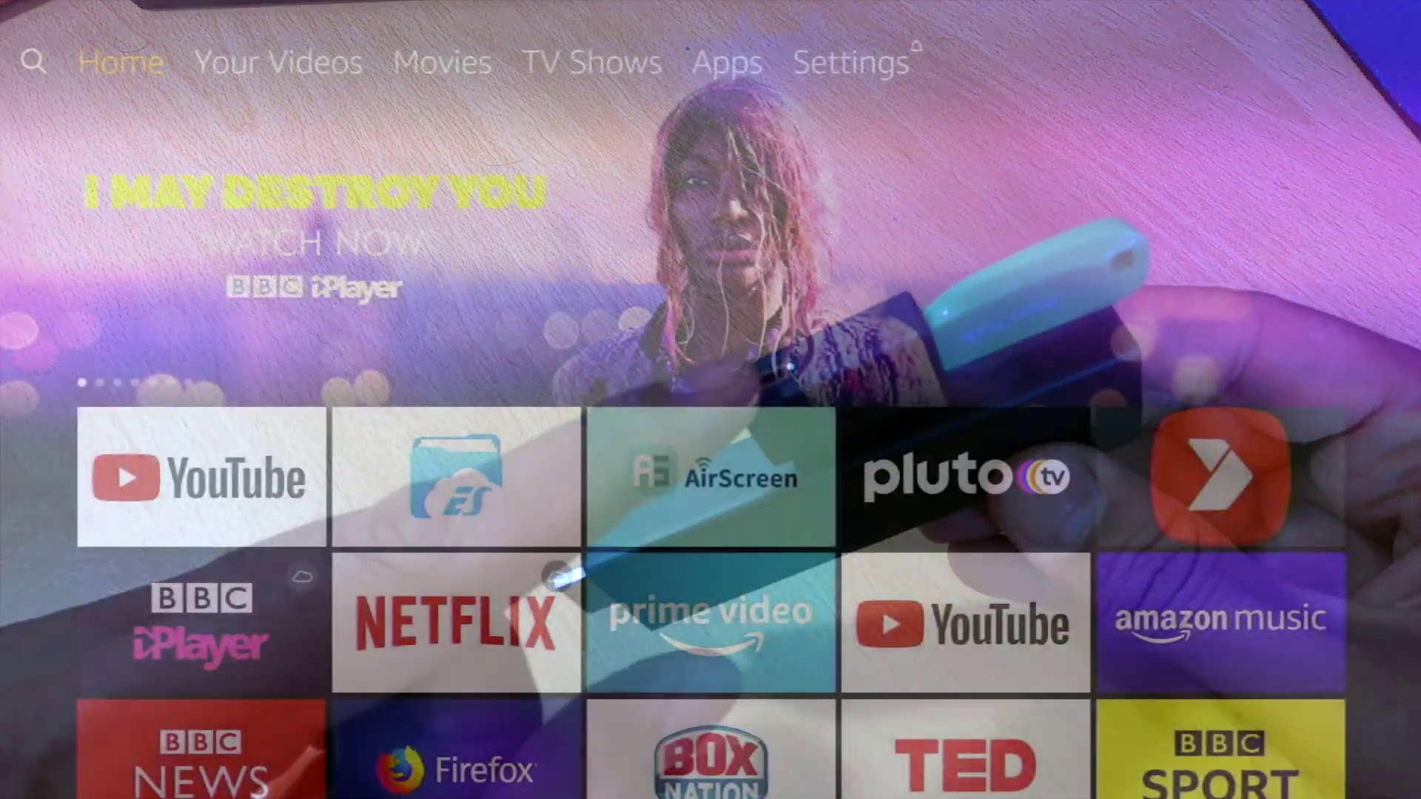
Open Search from the home screen and look up the Internet browser app
{"action": "key", "text": "Left"}
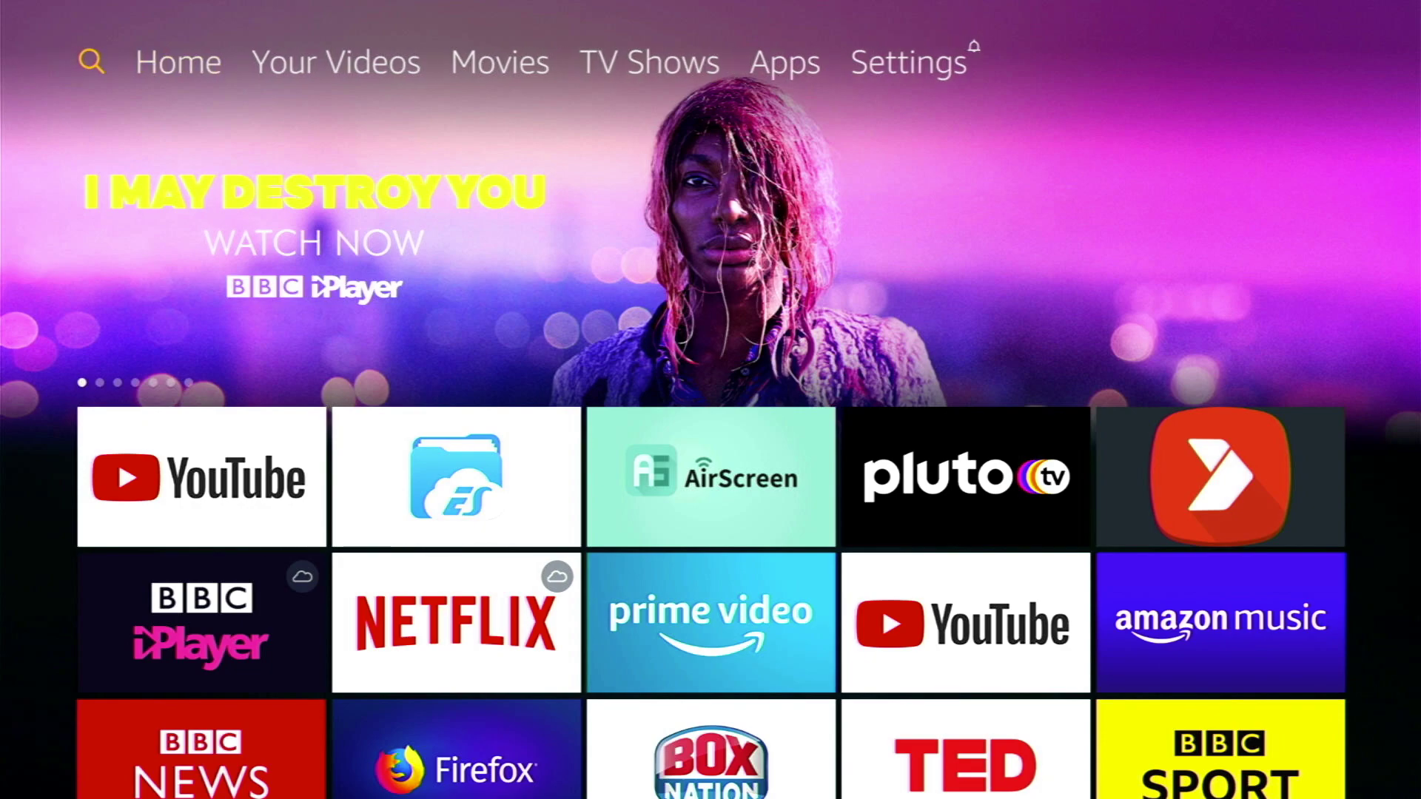
{"action": "key", "text": "Return"}
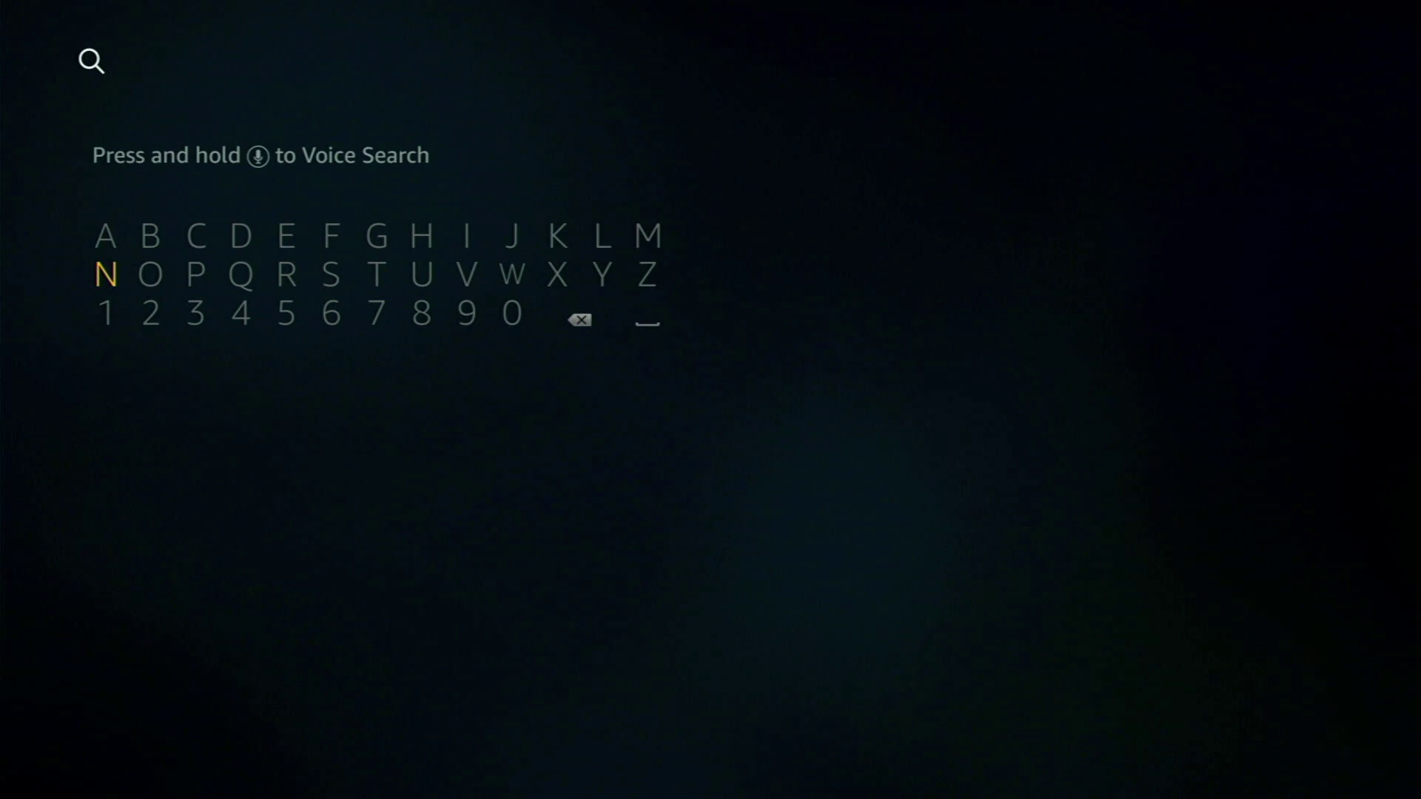
{"action": "key", "text": "Right"}
{"action": "key", "text": "Return"}
{"action": "key", "text": "Up"}
{"action": "key", "text": "Right"}
{"action": "key", "text": "Right"}
{"action": "key", "text": "Right"}
{"action": "key", "text": "Return"}
{"action": "key", "text": "Down"}
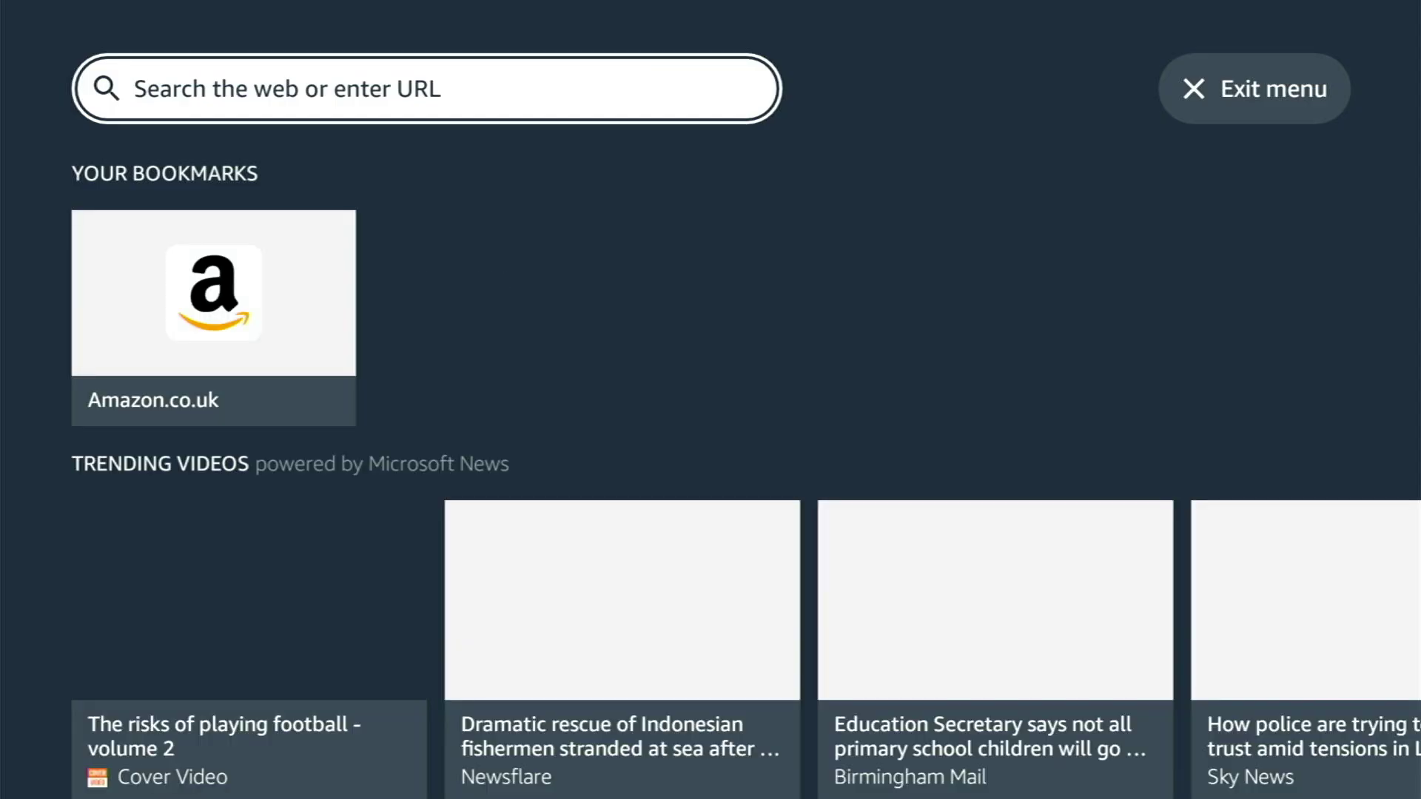
Examine the Manage options in the browser menu, including Cursor speed and Settings, and exit to the Bing page
{"action": "key", "text": "Down"}
{"action": "key", "text": "Down"}
{"action": "key", "text": "Down"}
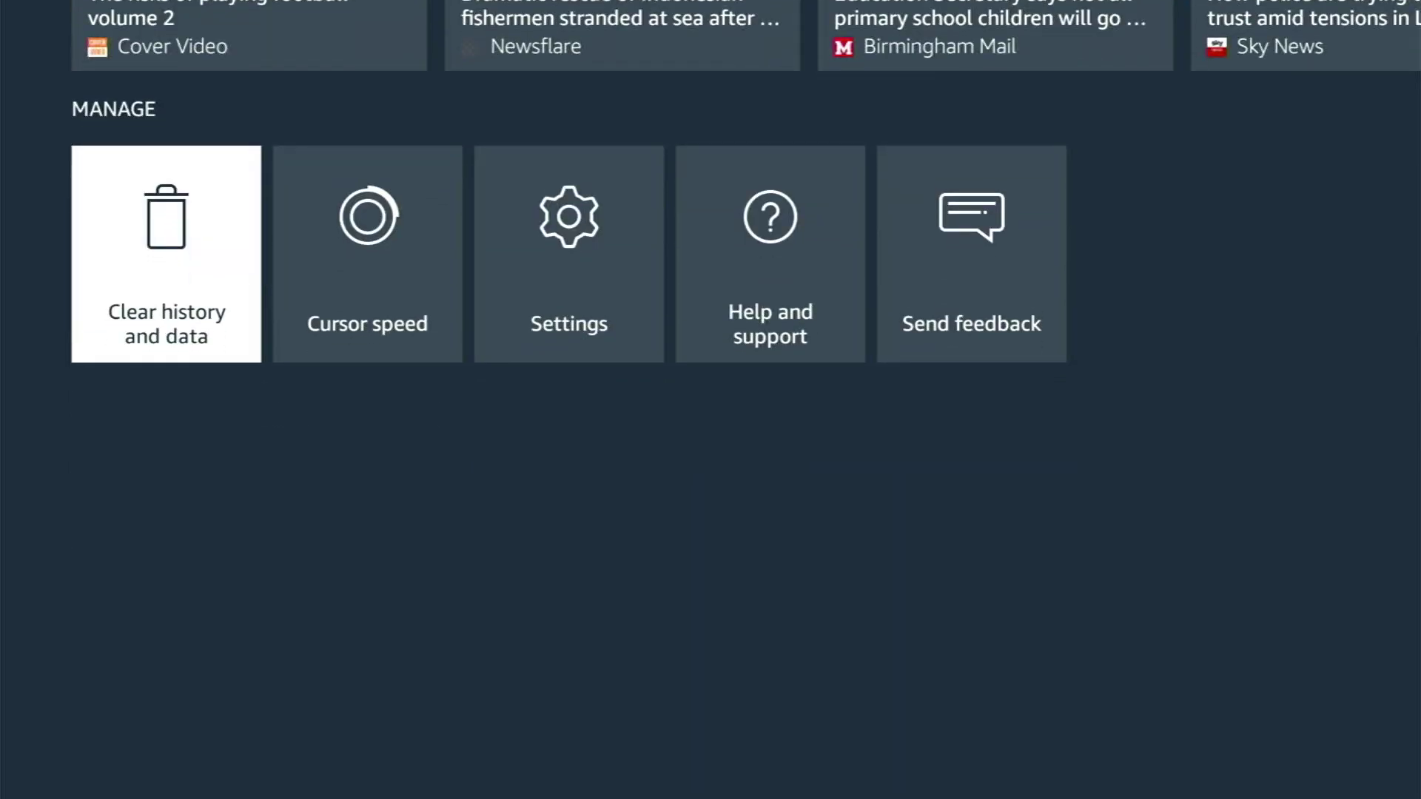
{"action": "key", "text": "Right"}
{"action": "key", "text": "Right"}
{"action": "key", "text": "Escape"}
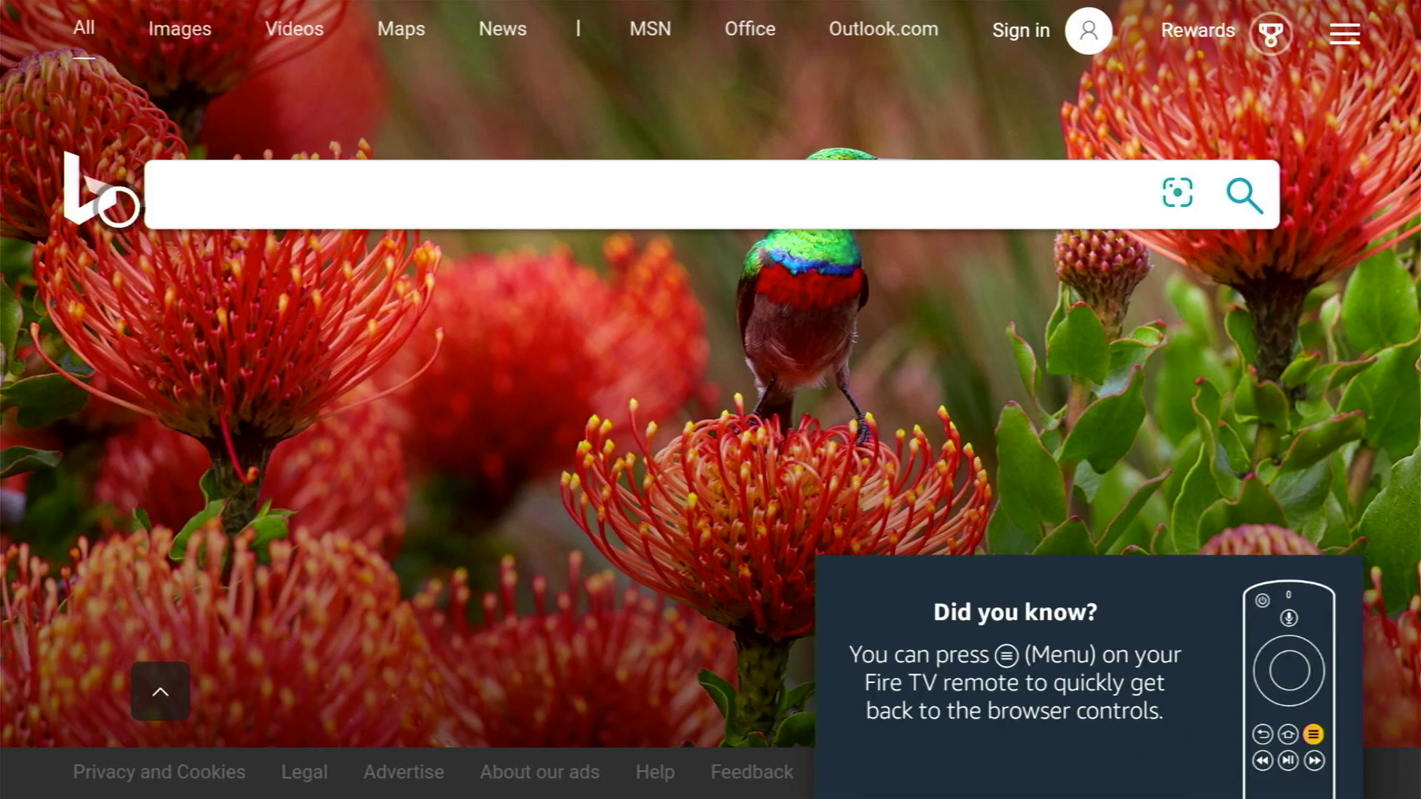
Return to the home screen and open the About section of the My Fire TV settings
{"action": "key", "text": "Home"}
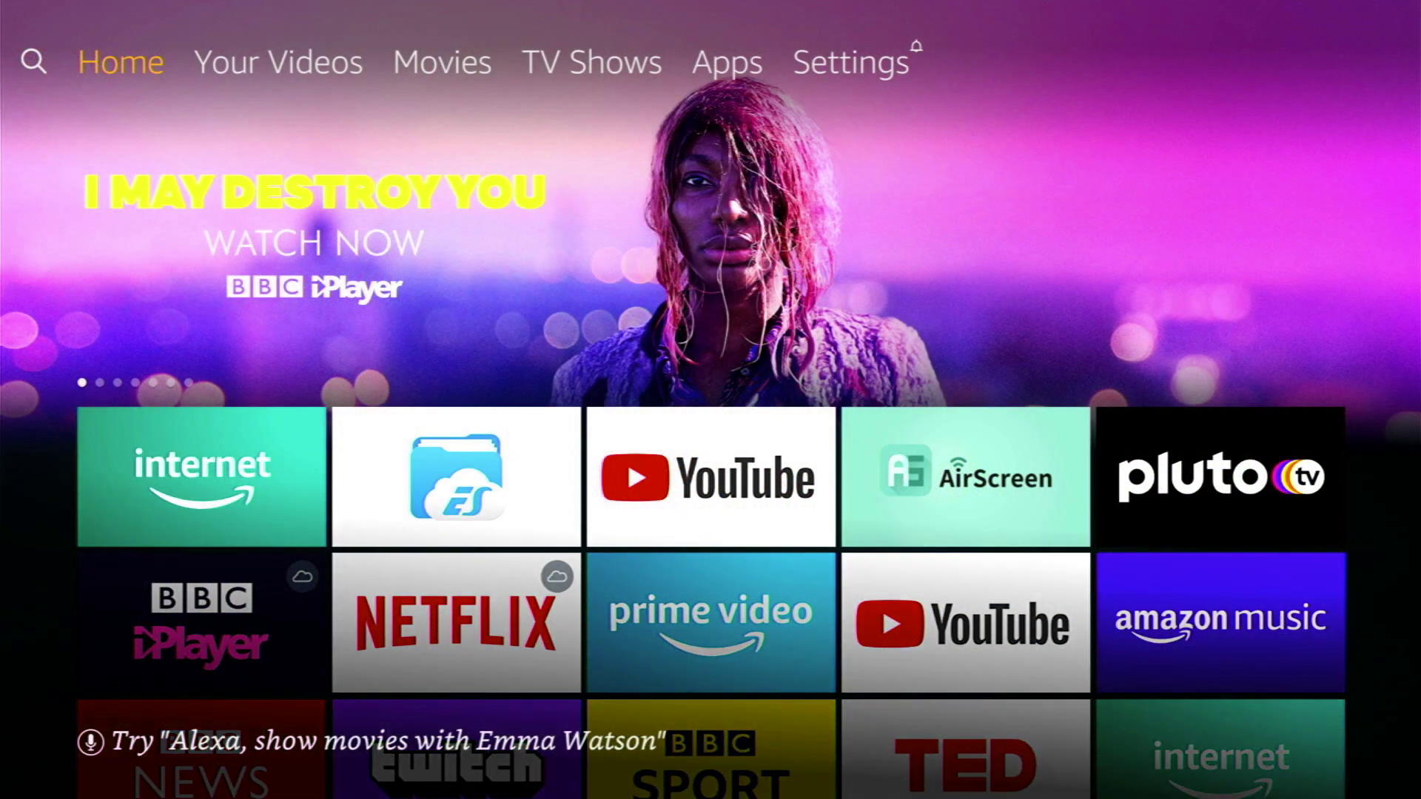
{"action": "key", "text": "Right"}
{"action": "key", "text": "Right"}
{"action": "key", "text": "Right"}
{"action": "key", "text": "Right"}
{"action": "key", "text": "Right"}
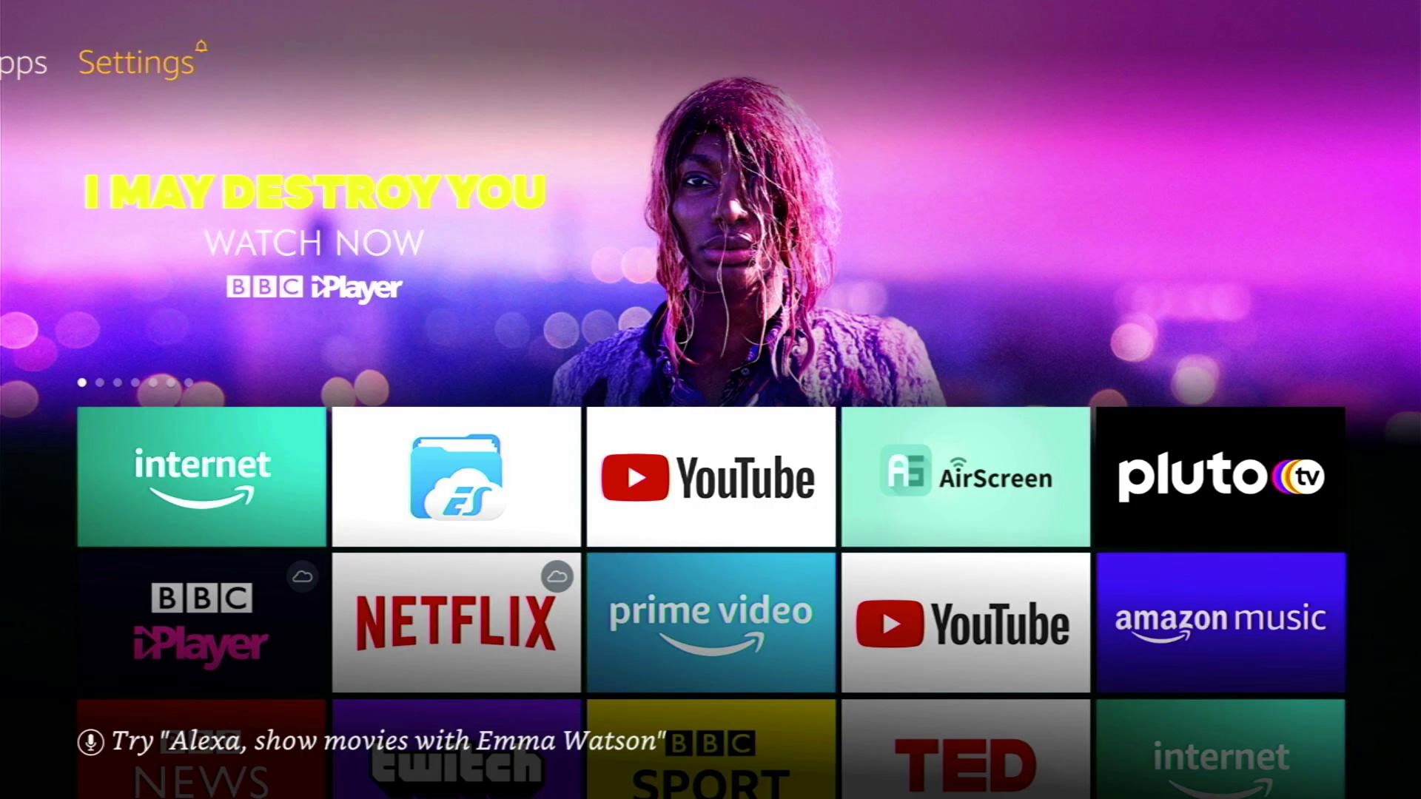
{"action": "key", "text": "Down"}
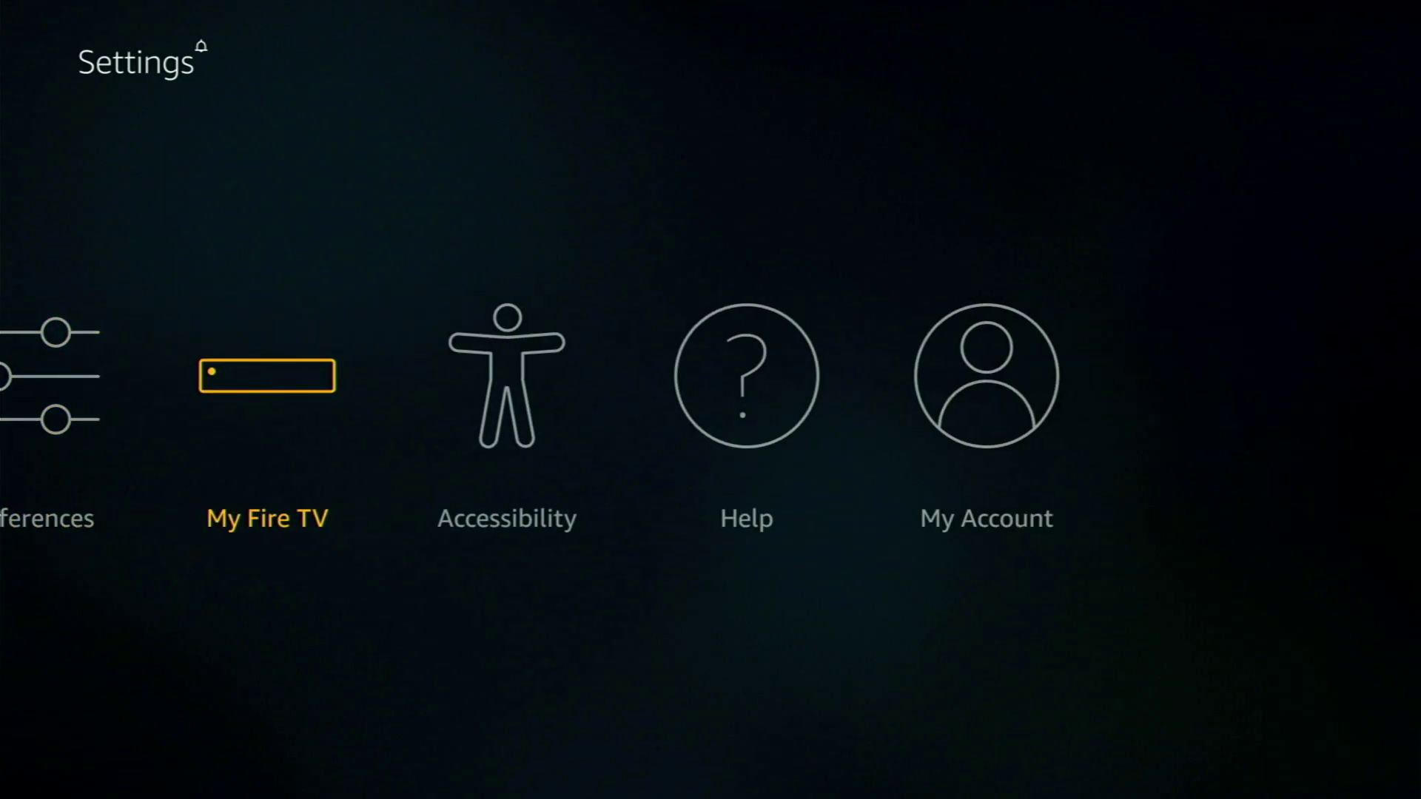
{"action": "key", "text": "Return"}
{"action": "key", "text": "Return"}
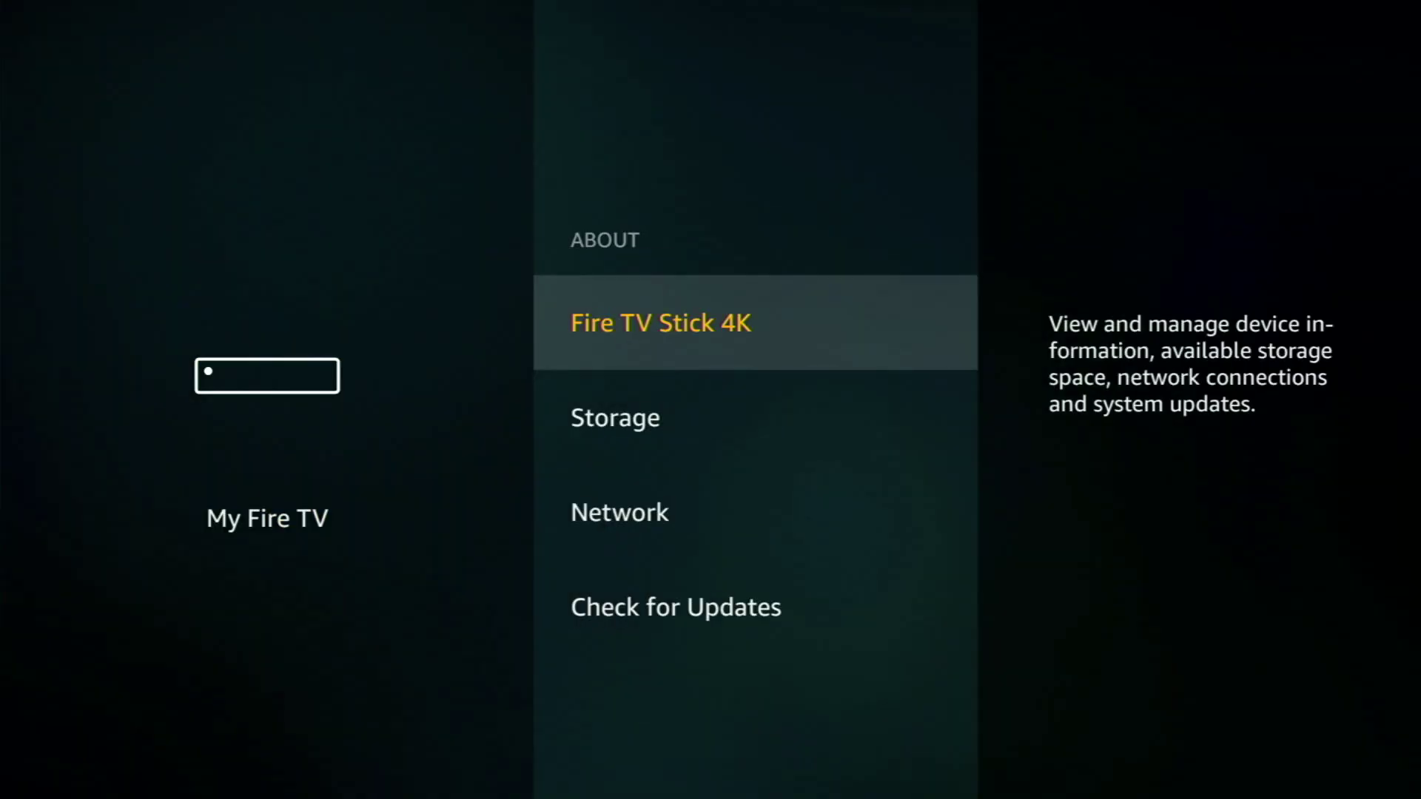
Check for system updates in the About section and install the available update
{"action": "key", "text": "Down"}
{"action": "key", "text": "Down"}
{"action": "key", "text": "Down"}
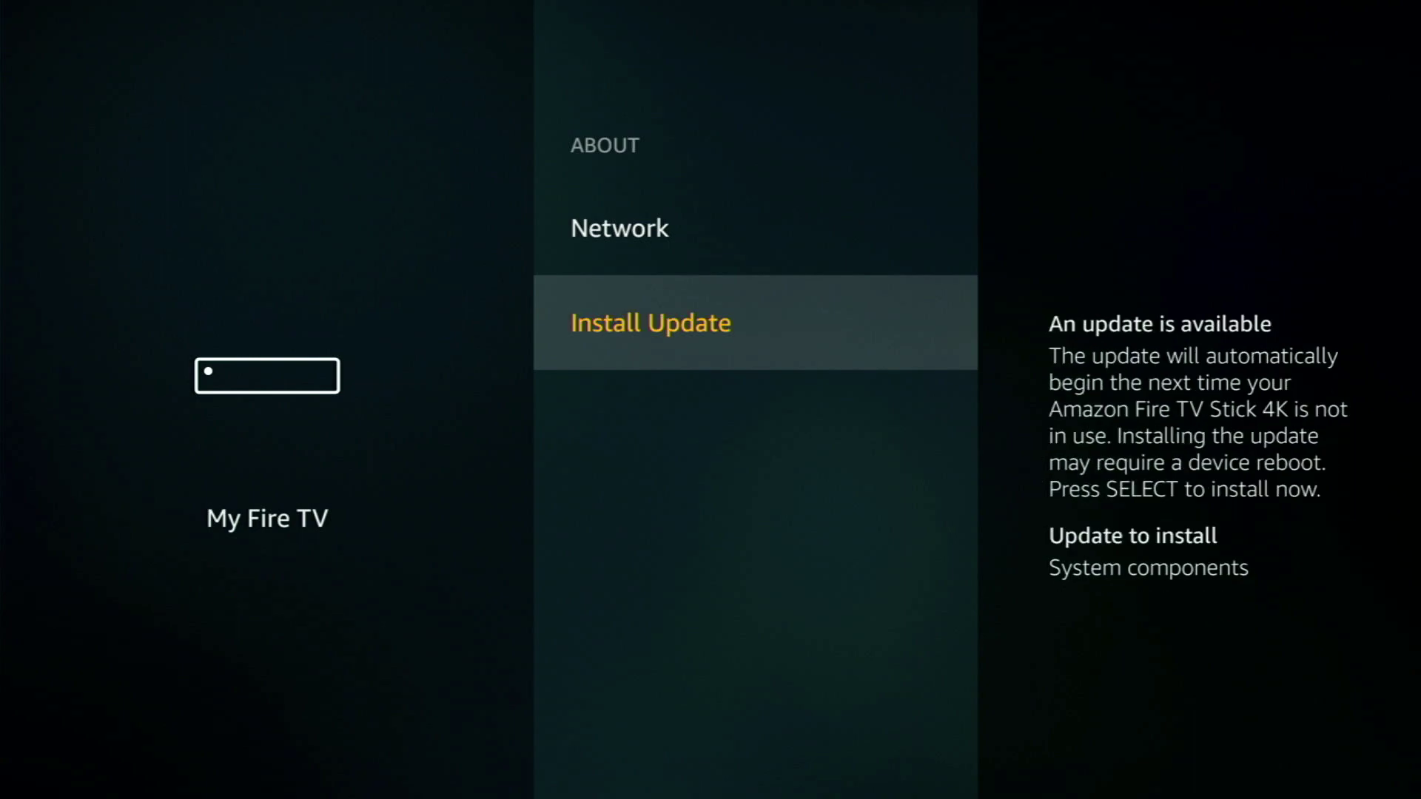
{"action": "key", "text": "Return"}
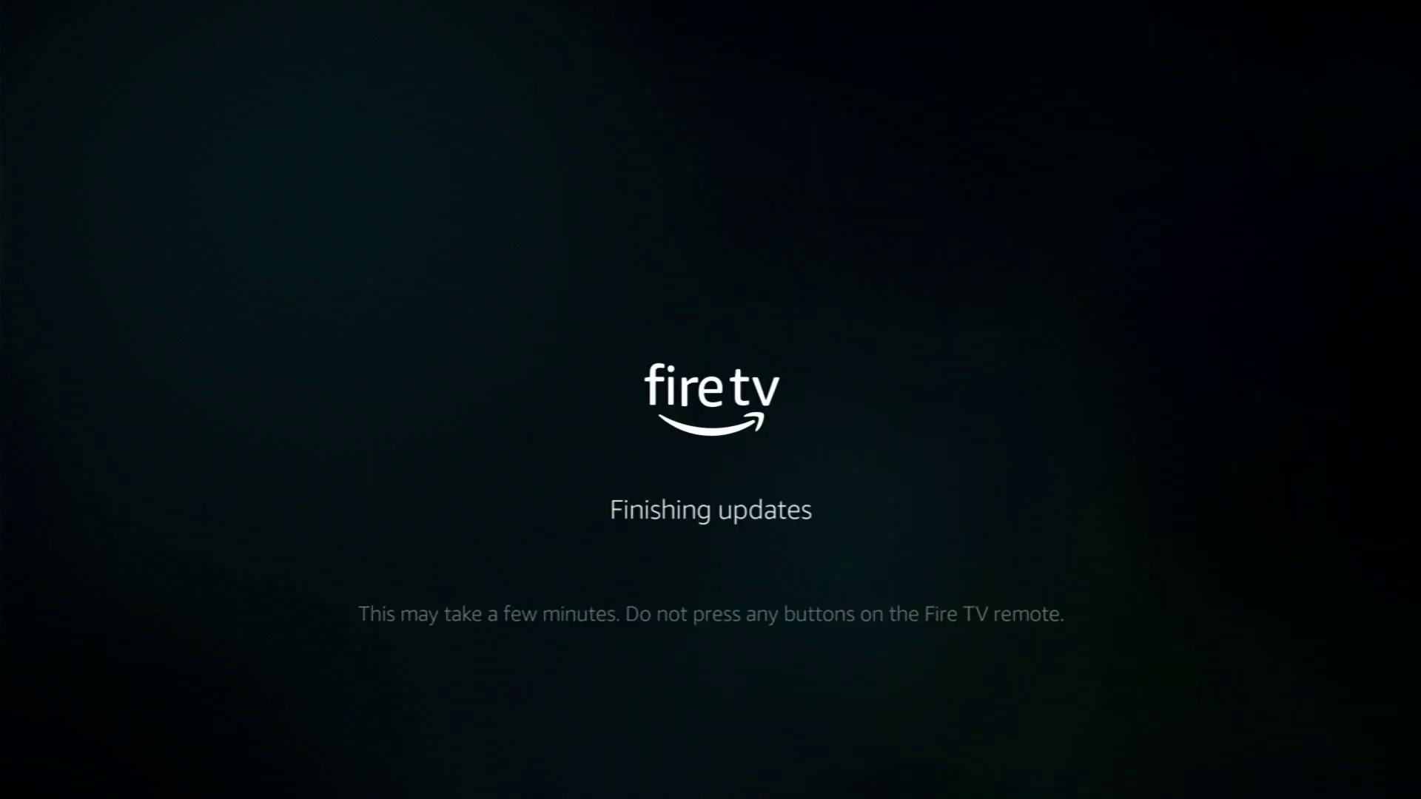